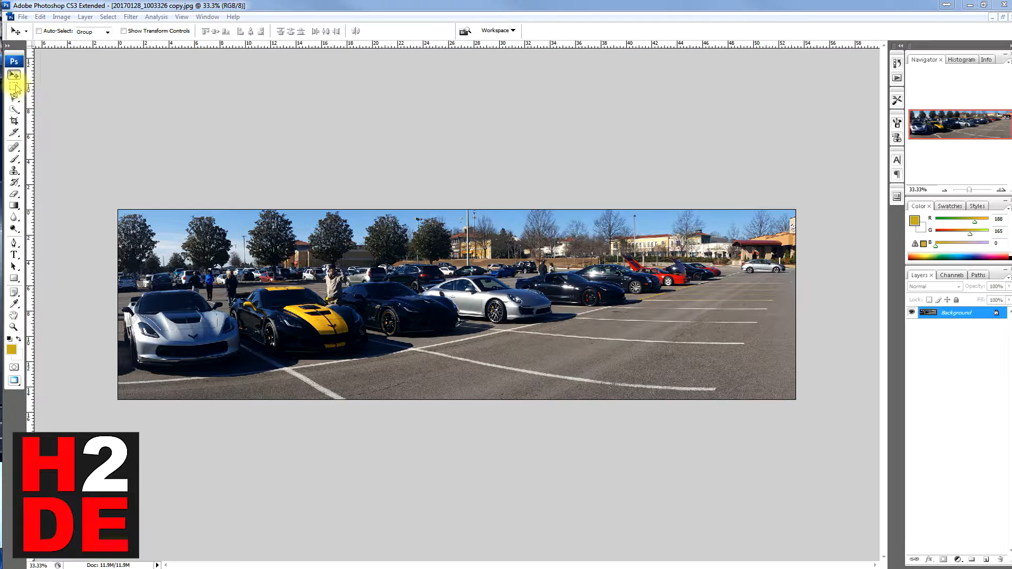
Select the front silver car with the Rectangular Marquee tool and paste a copy of it onto a new layer.
left_click(14, 86)
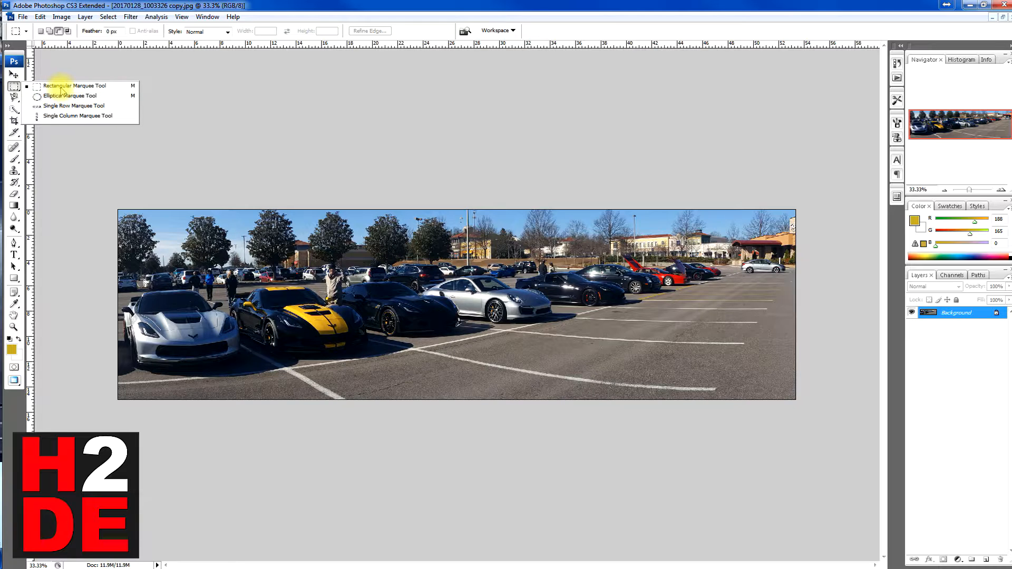
left_click(201, 85)
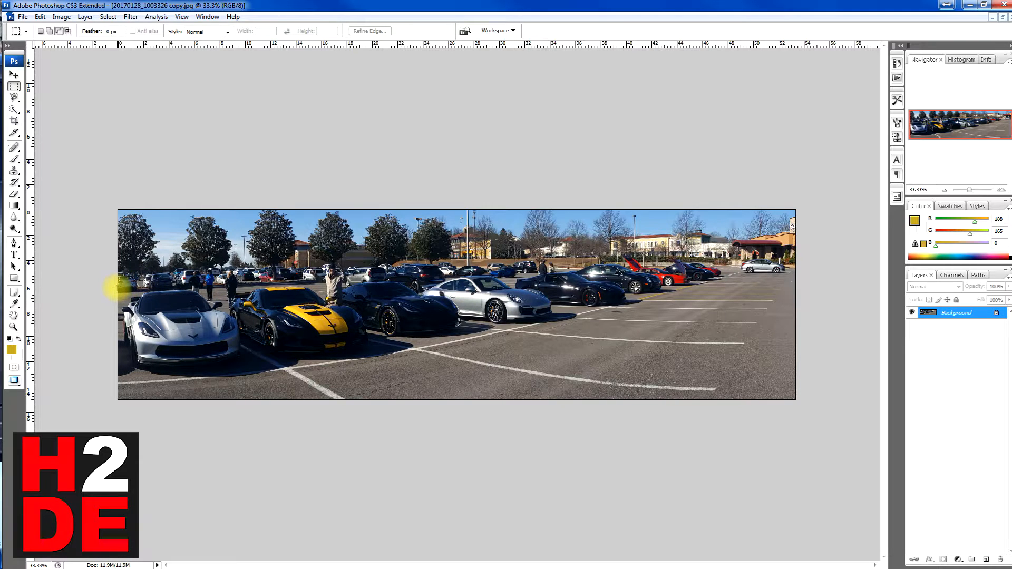
left_click_drag(118, 287, 248, 370)
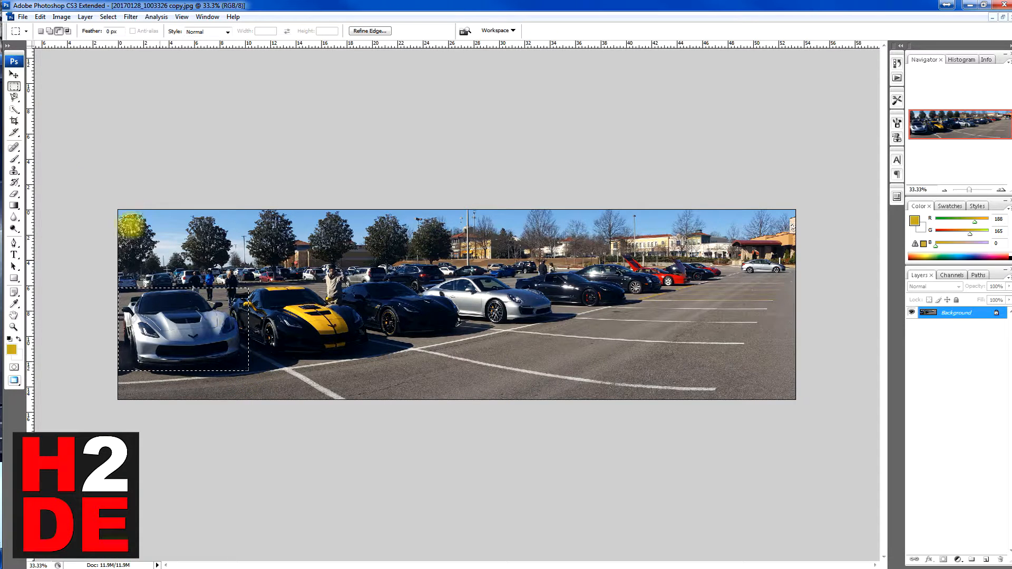
left_click(40, 17)
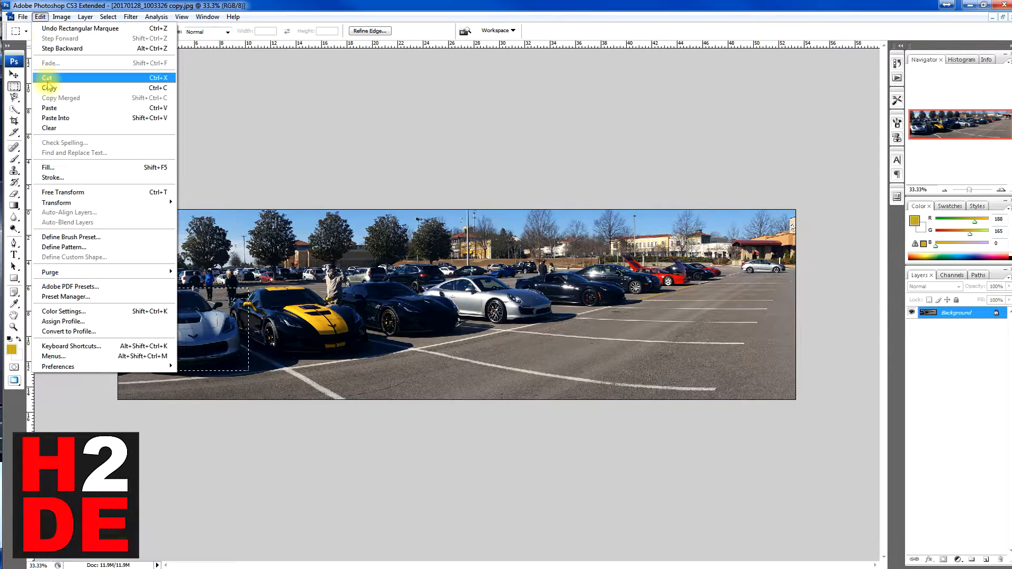
left_click(48, 88)
left_click(40, 16)
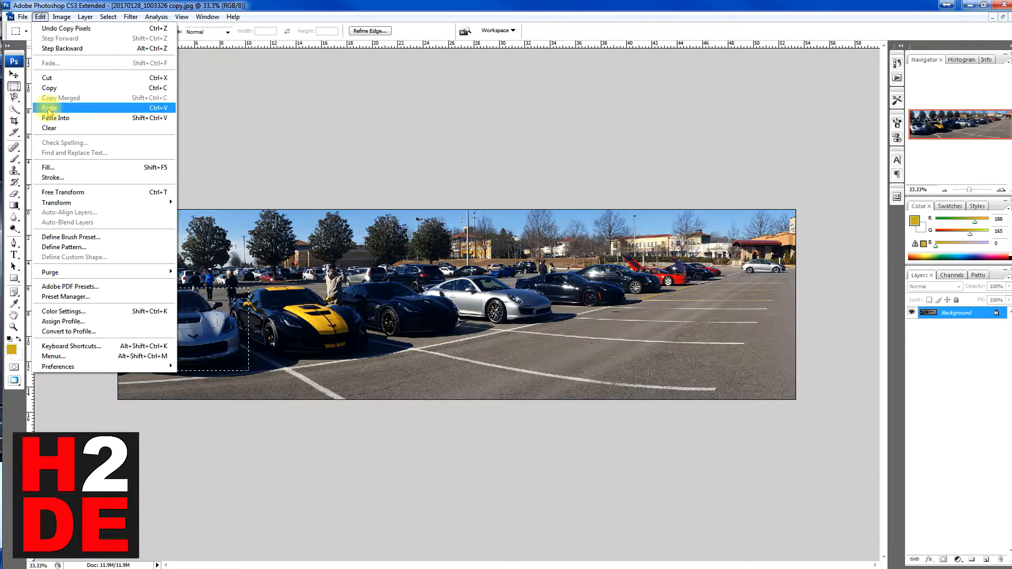
left_click(48, 104)
Move the pasted car copy with the Move tool and undo the move.
left_click(14, 77)
left_click_drag(158, 140, 276, 164)
left_click(40, 17)
left_click(46, 25)
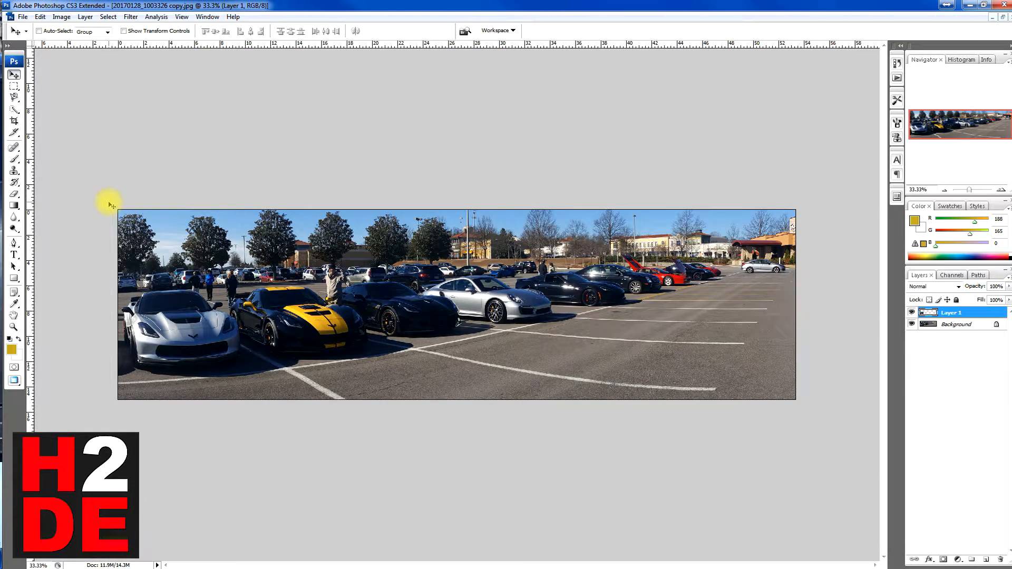
Draw a rectangular selection around the yellow-striped car and add three more rectangles covering the cars along the row.
left_click(14, 86)
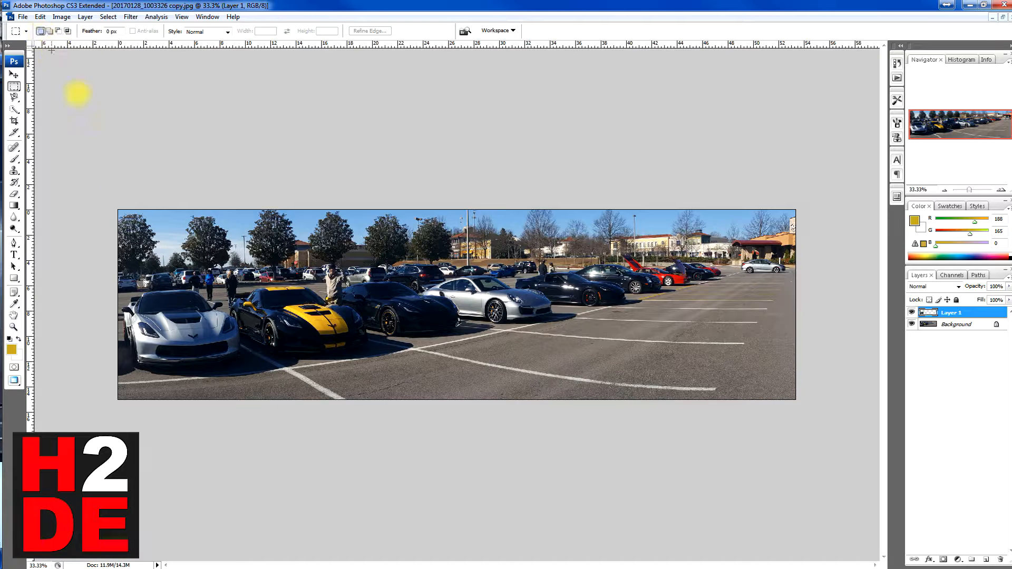
left_click_drag(184, 245, 373, 378)
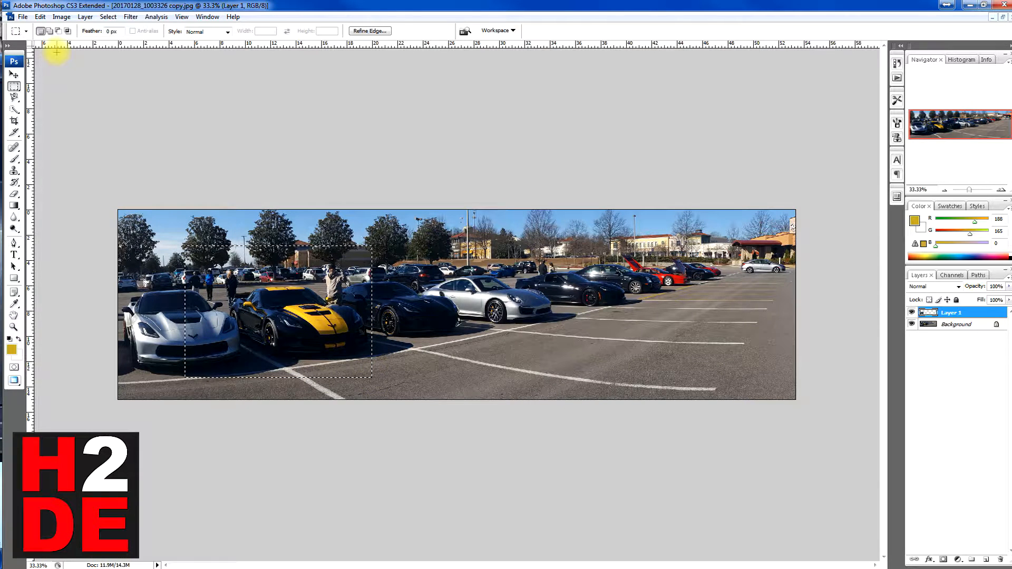
left_click(49, 31)
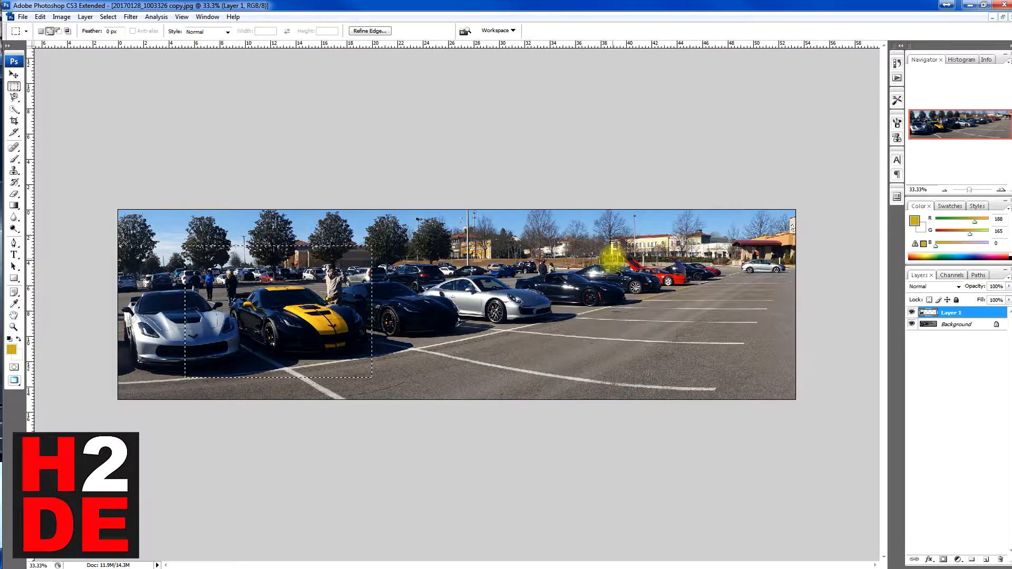
left_click_drag(613, 260, 394, 319)
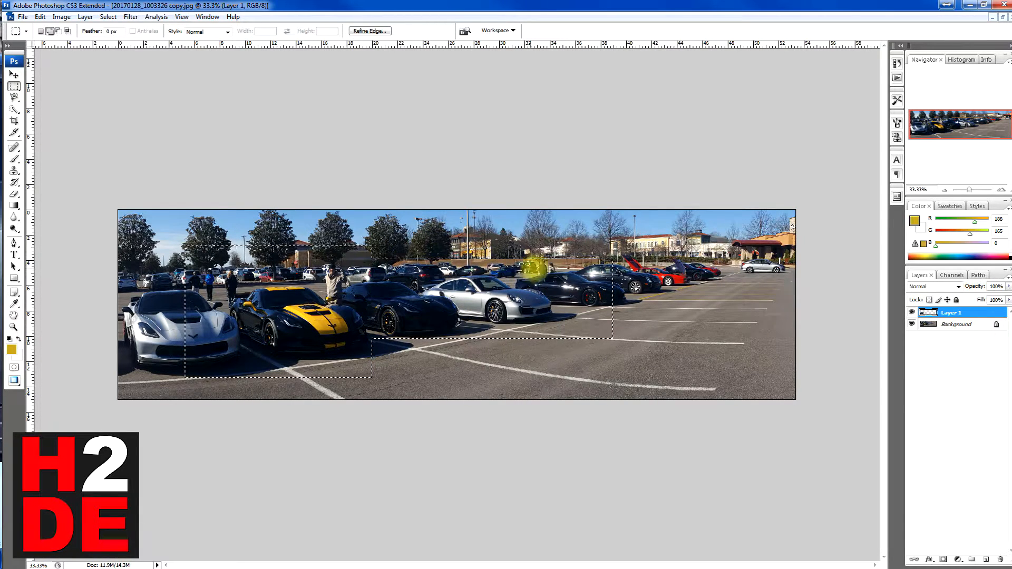
left_click_drag(597, 239, 667, 307)
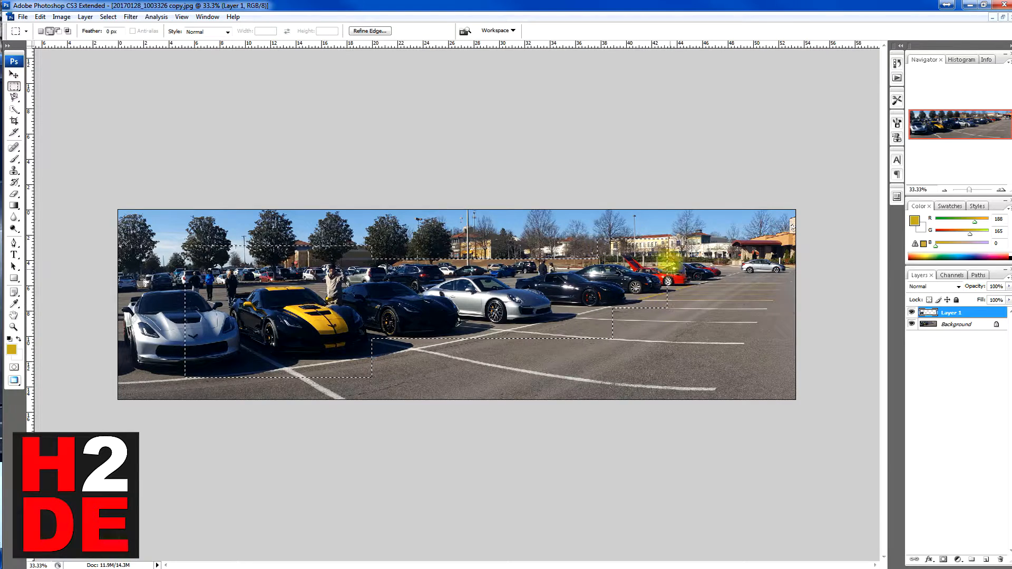
left_click_drag(664, 226, 733, 297)
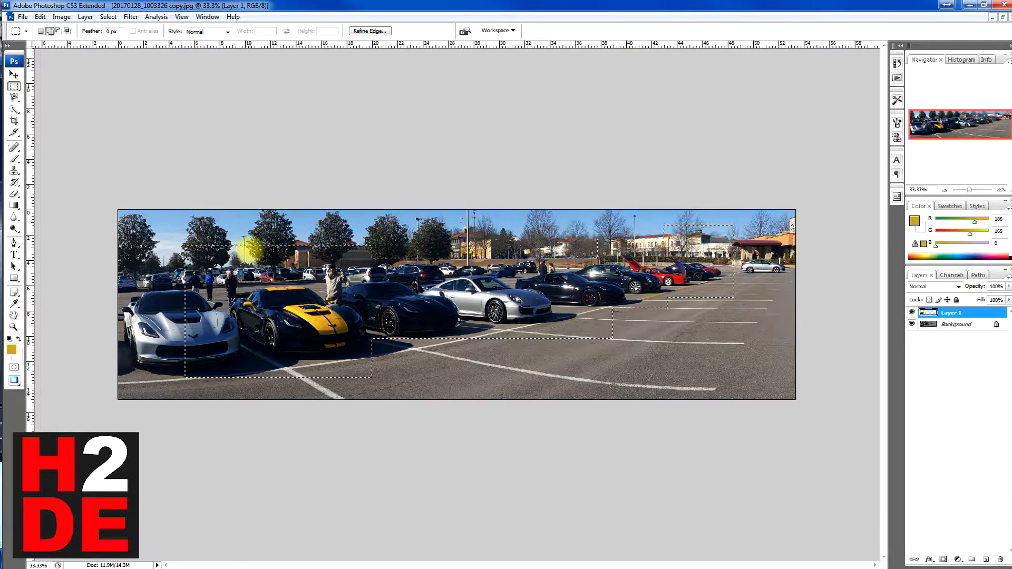
Subtract the silver car's area from the selection, intersect the rest down to part of the yellow-striped car, and deselect.
left_click(58, 31)
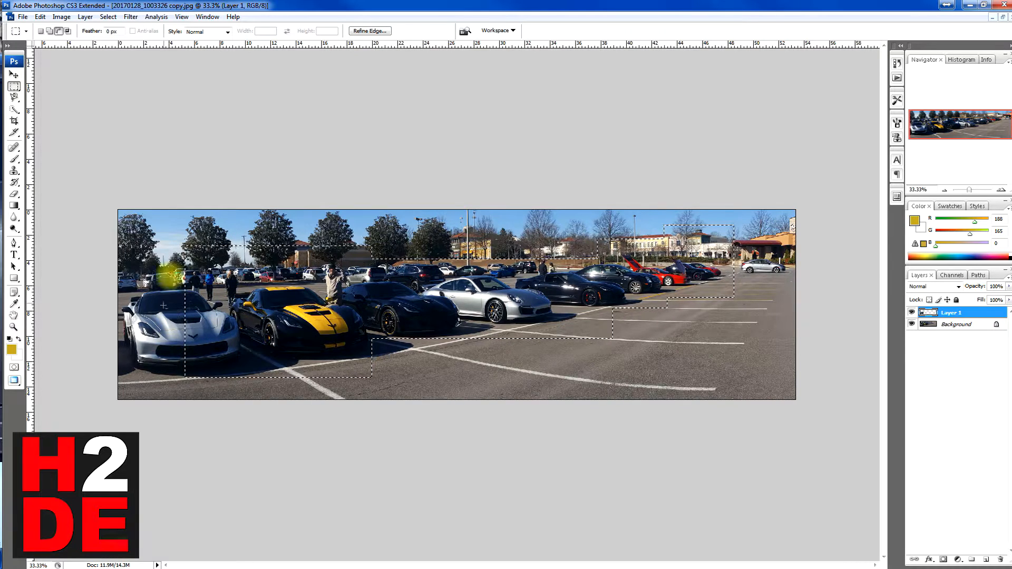
left_click_drag(178, 272, 217, 338)
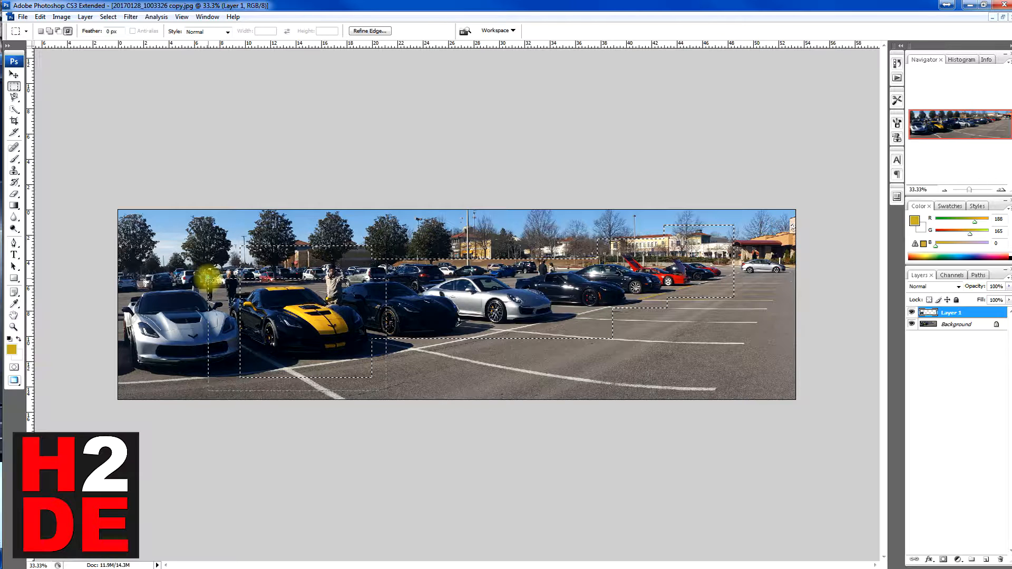
left_click_drag(207, 276, 206, 277)
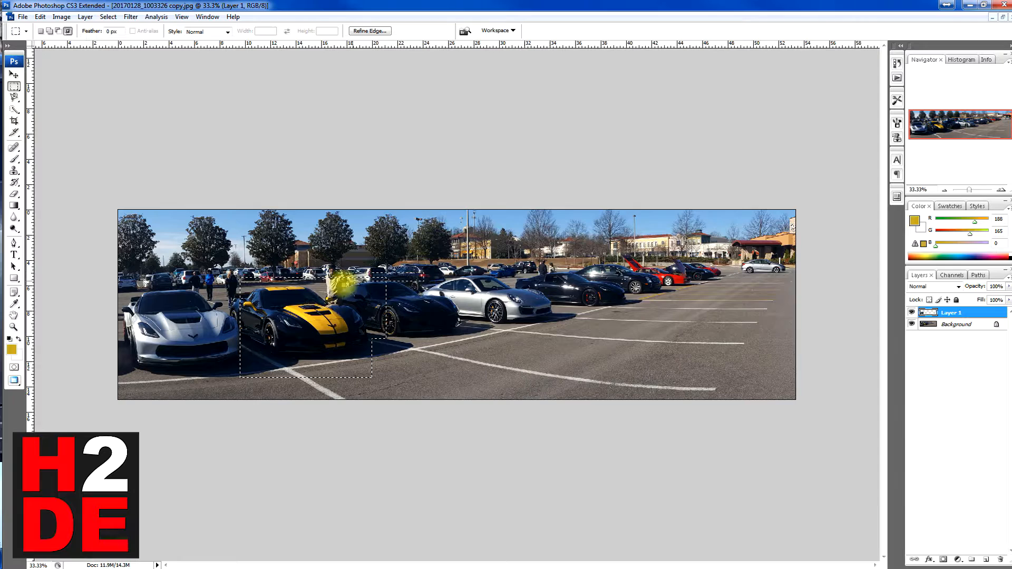
left_click_drag(303, 322, 302, 340)
left_click_drag(246, 247, 338, 378)
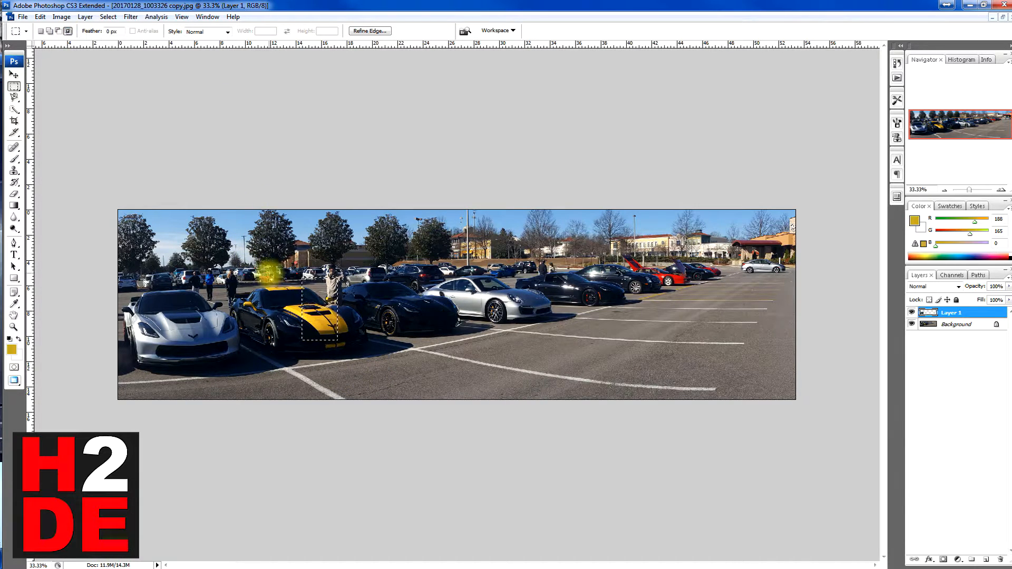
right_click(269, 273)
left_click(299, 280)
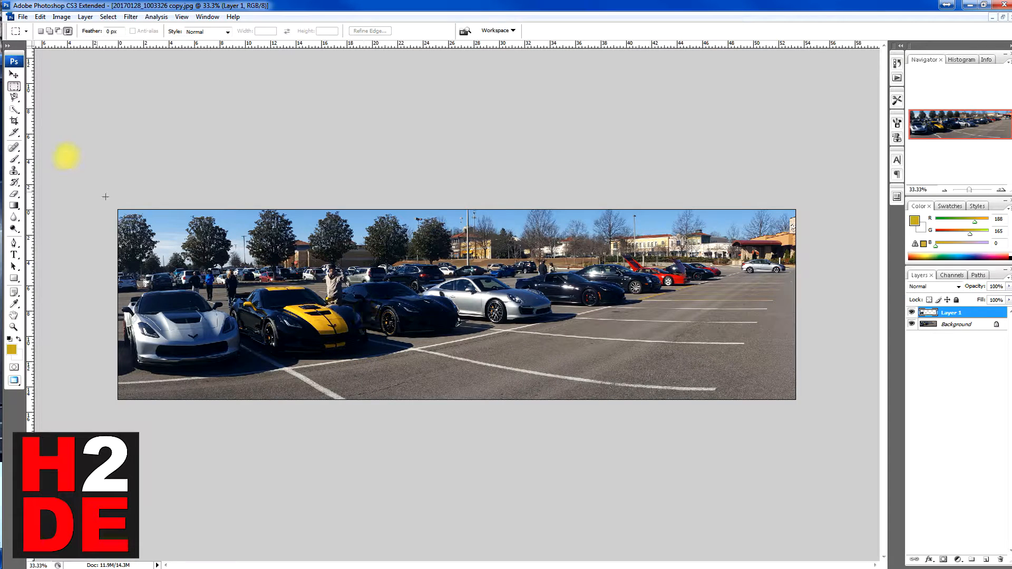
Draw a wide elliptical selection over the distant cars and add two ellipses around the yellow-striped car and its neighbours.
left_click_drag(14, 91, 49, 98)
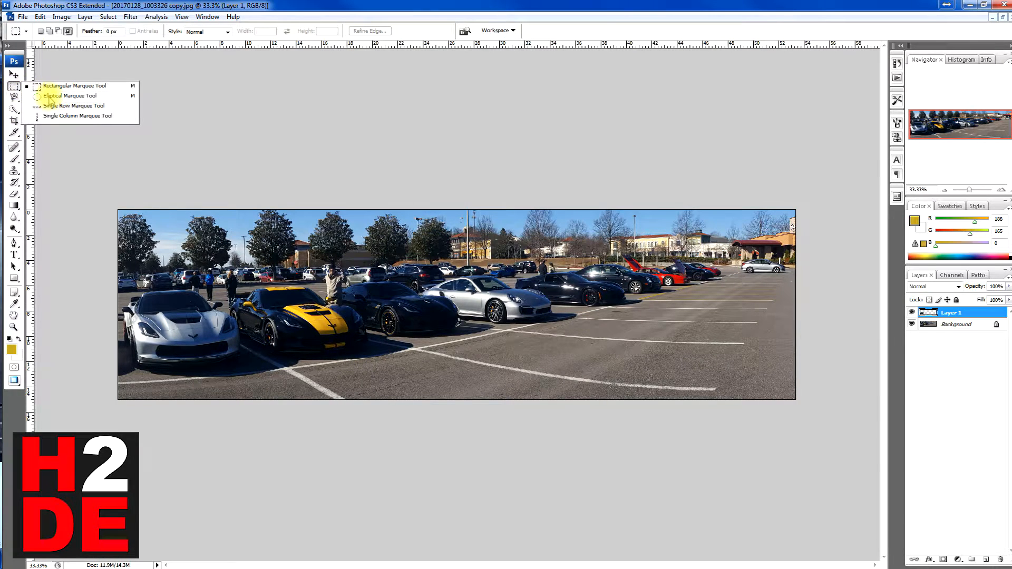
left_click(49, 98)
mouse_move(433, 313)
left_mouse_down()
mouse_move(522, 384)
mouse_move(418, 366)
mouse_move(447, 339)
mouse_move(411, 365)
mouse_move(423, 355)
mouse_move(606, 364)
mouse_move(770, 329)
left_mouse_up()
left_click(49, 31)
left_click_drag(242, 238, 428, 358)
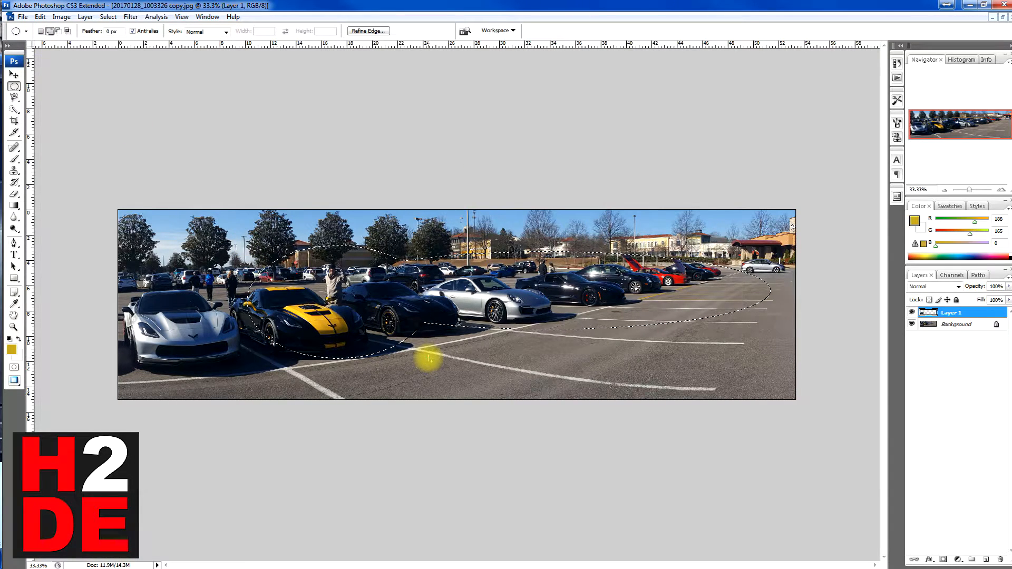
mouse_move(210, 239)
left_mouse_down()
mouse_move(316, 350)
mouse_move(309, 362)
left_mouse_up()
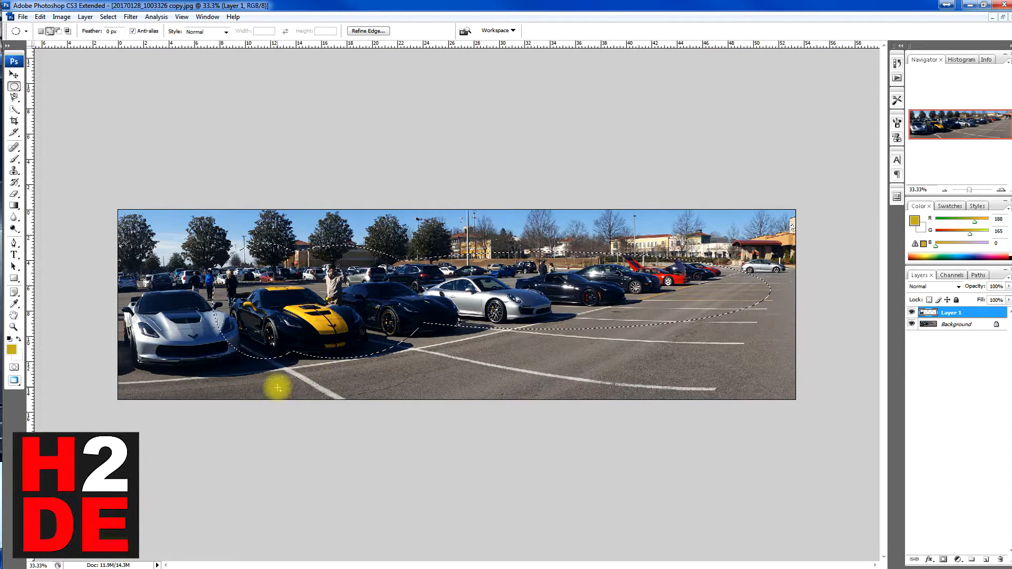
Subtract two ellipses from the selection, over the yellow-striped car and the middle of the row, and deselect.
left_click(58, 31)
left_click_drag(199, 235, 340, 287)
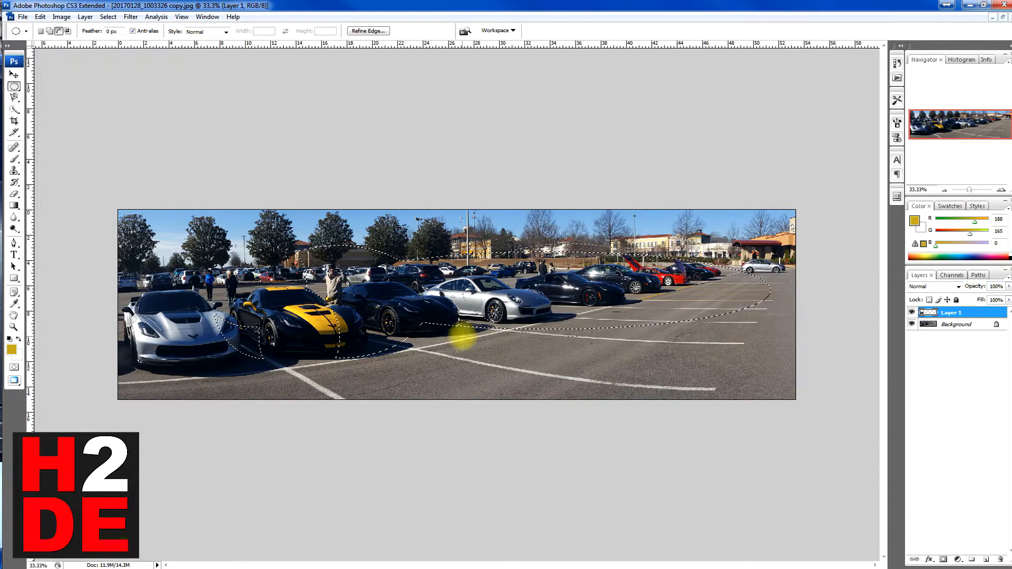
left_click_drag(455, 360, 675, 278)
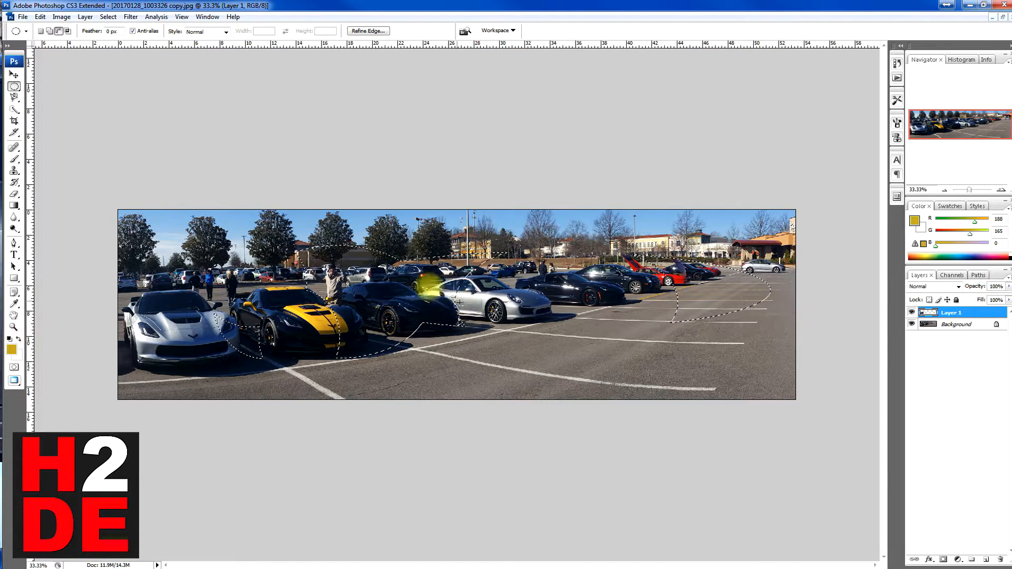
right_click(180, 233)
left_click(200, 238)
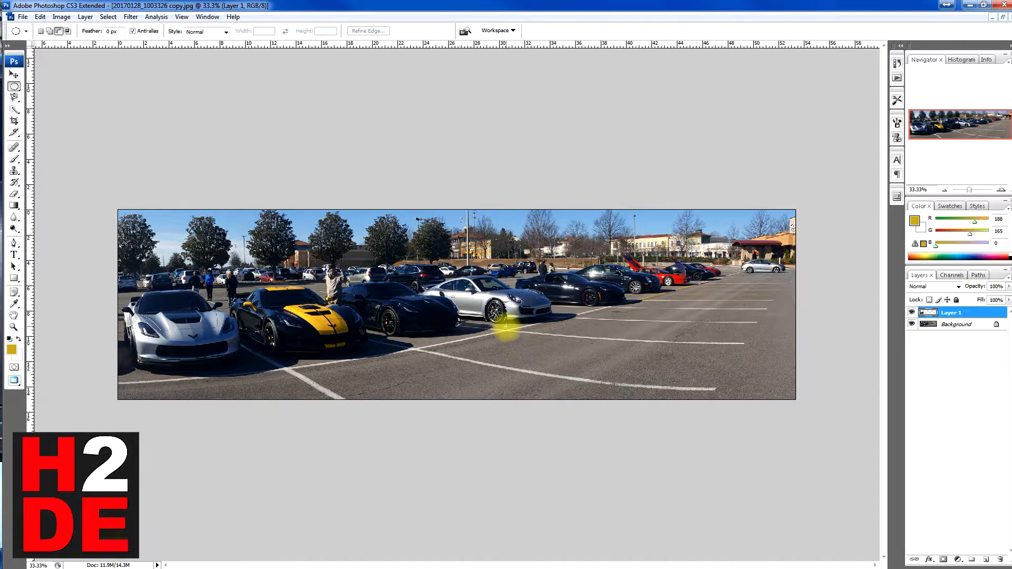
Draw small elliptical selections around the front wheel area of the middle silver car, deselecting each one.
left_click_drag(506, 329, 506, 327)
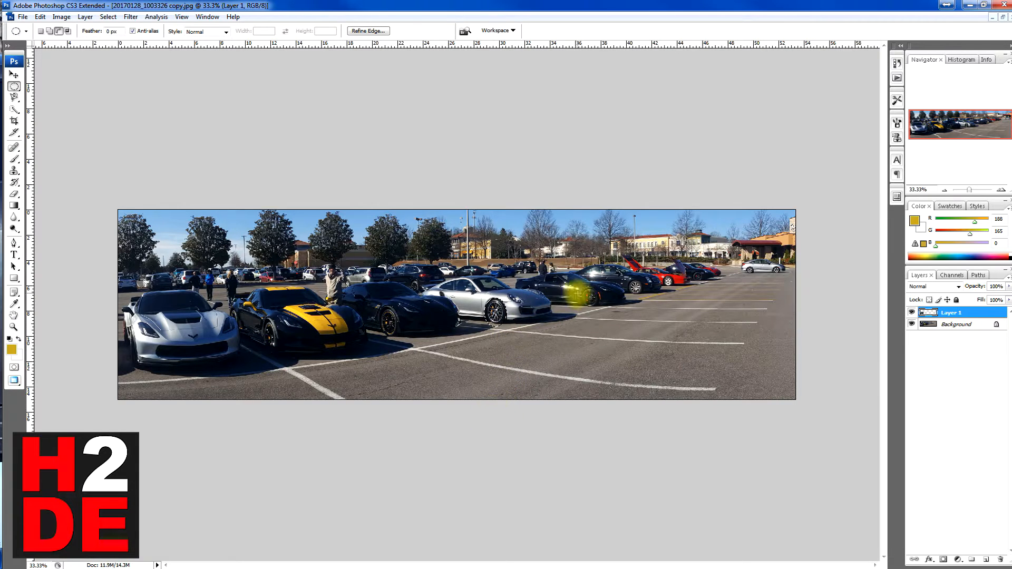
right_click(450, 297)
left_click(478, 304)
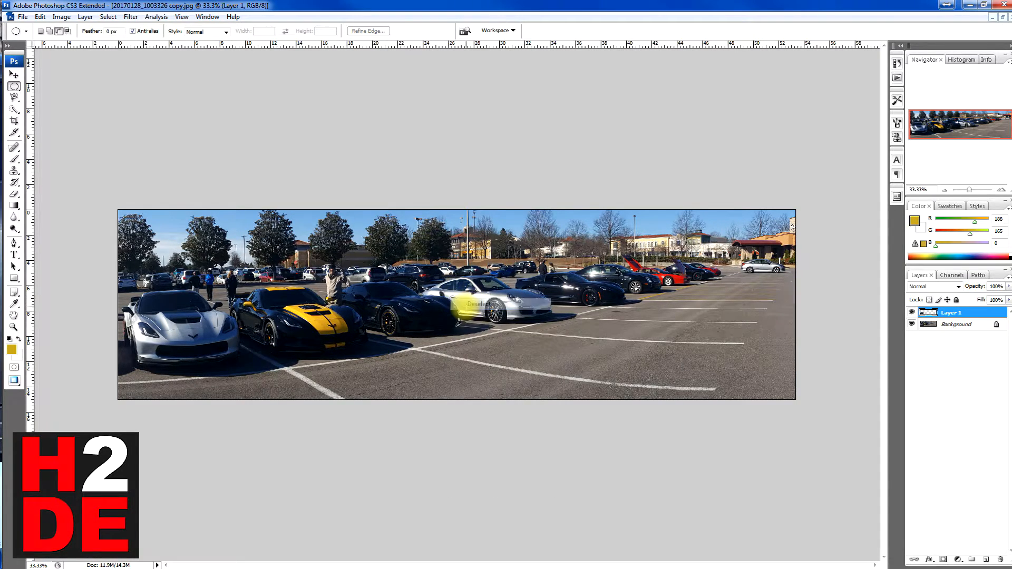
left_click_drag(511, 316, 523, 351)
right_click(563, 293)
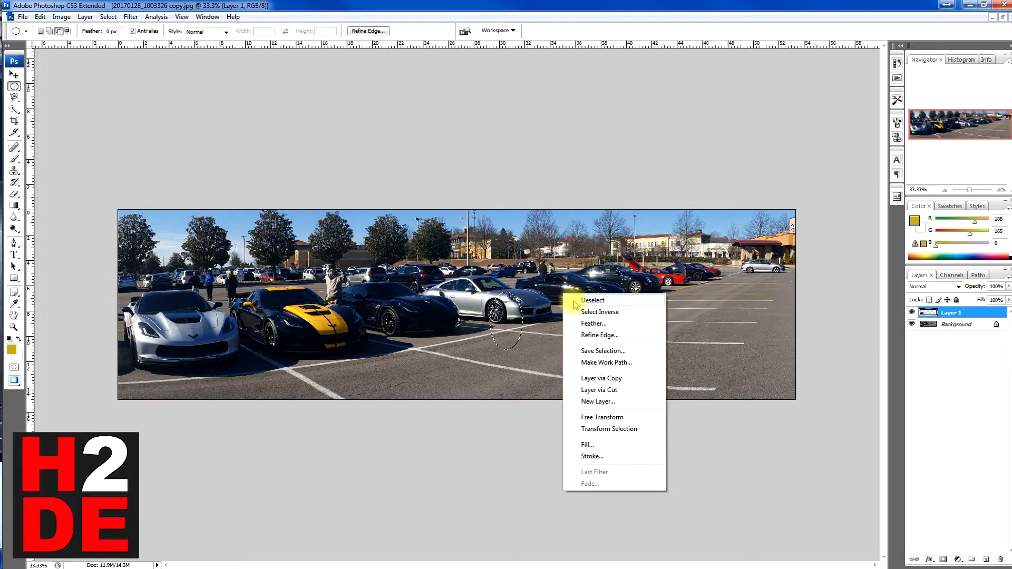
left_click(577, 302)
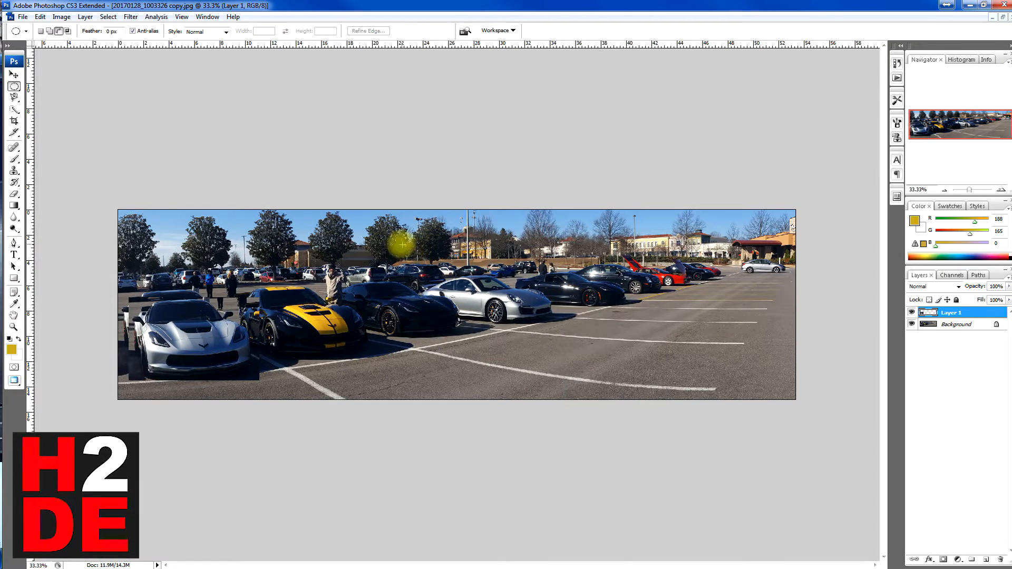
Draw a large circular selection over the middle silver car and the pavement below it, and clear the selection.
left_click_drag(401, 244, 447, 282)
left_click_drag(530, 342, 665, 318)
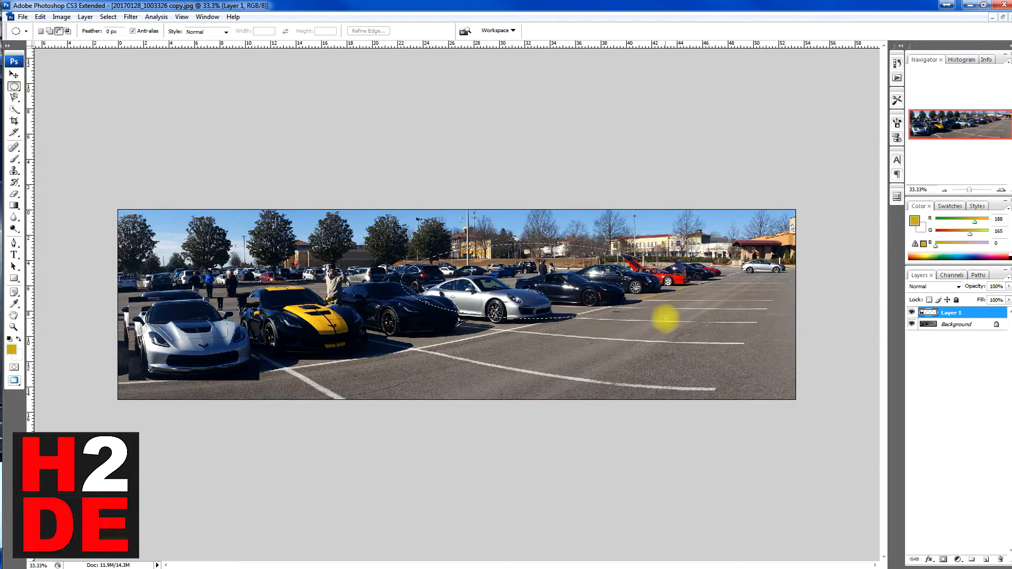
left_click_drag(665, 318, 678, 386)
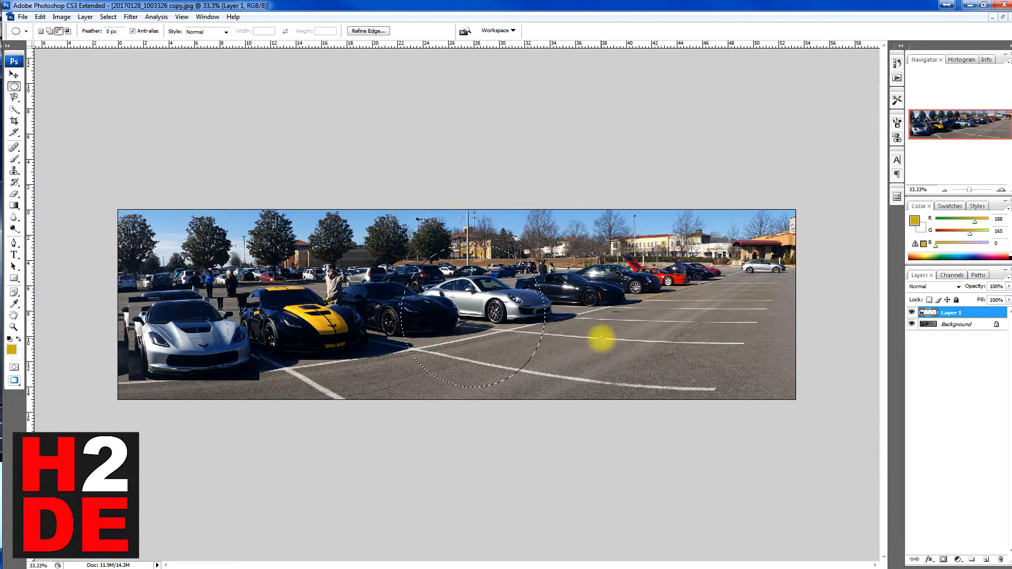
right_click(580, 298)
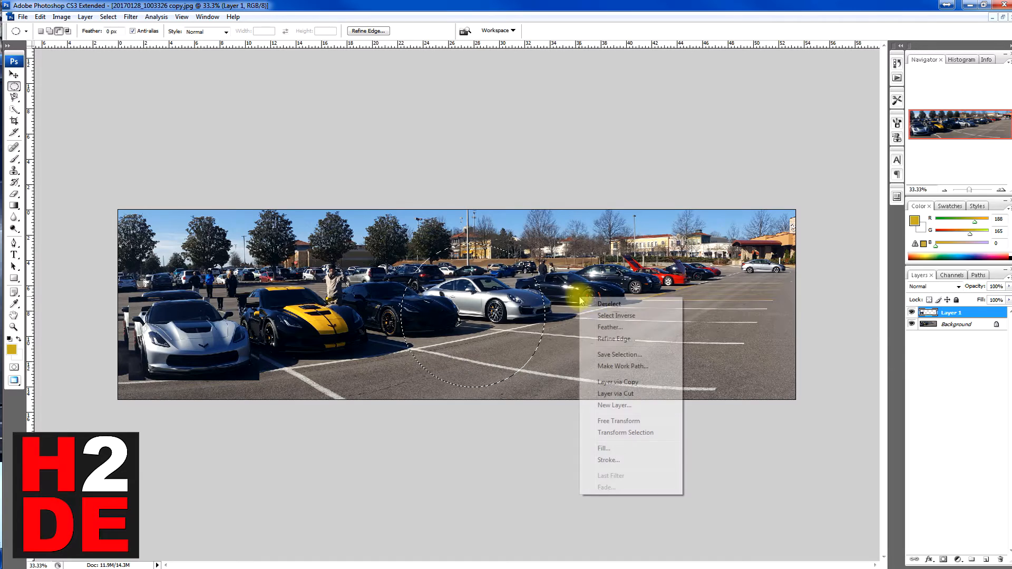
left_click(609, 304)
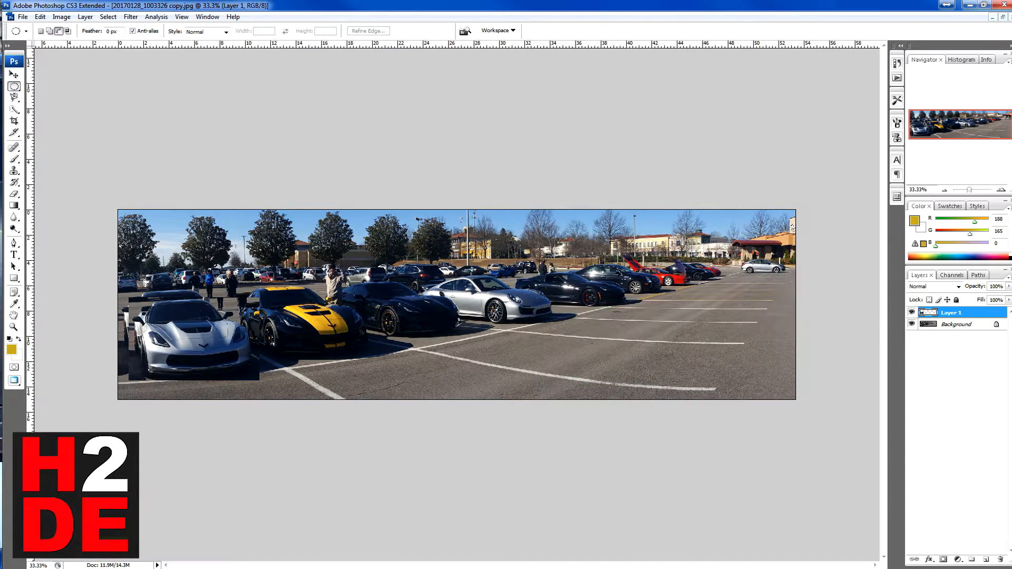
Create a new blank document and fill its background with the gold foreground color using the Paint Bucket.
left_click(23, 16)
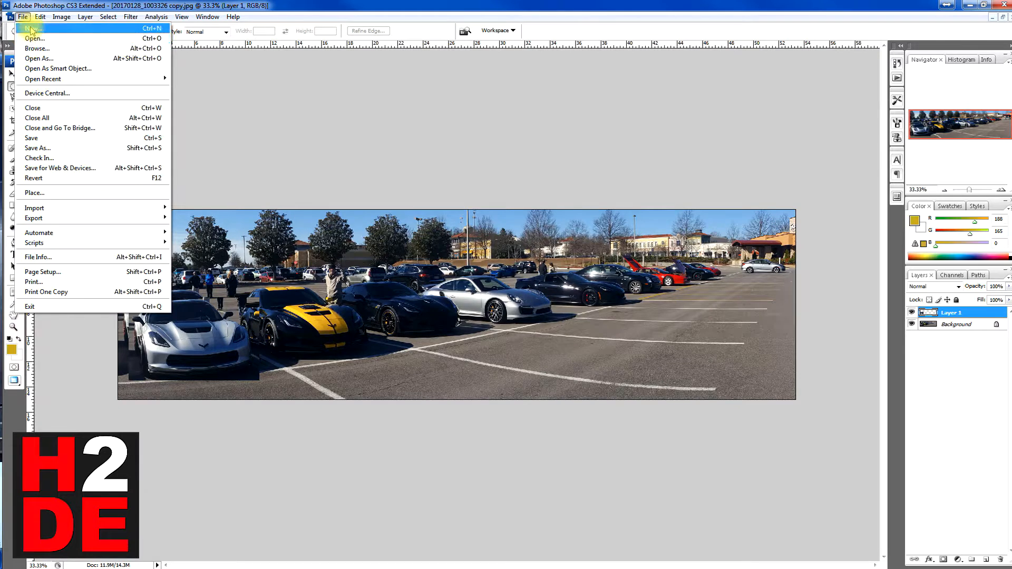
left_click(32, 29)
left_click(586, 207)
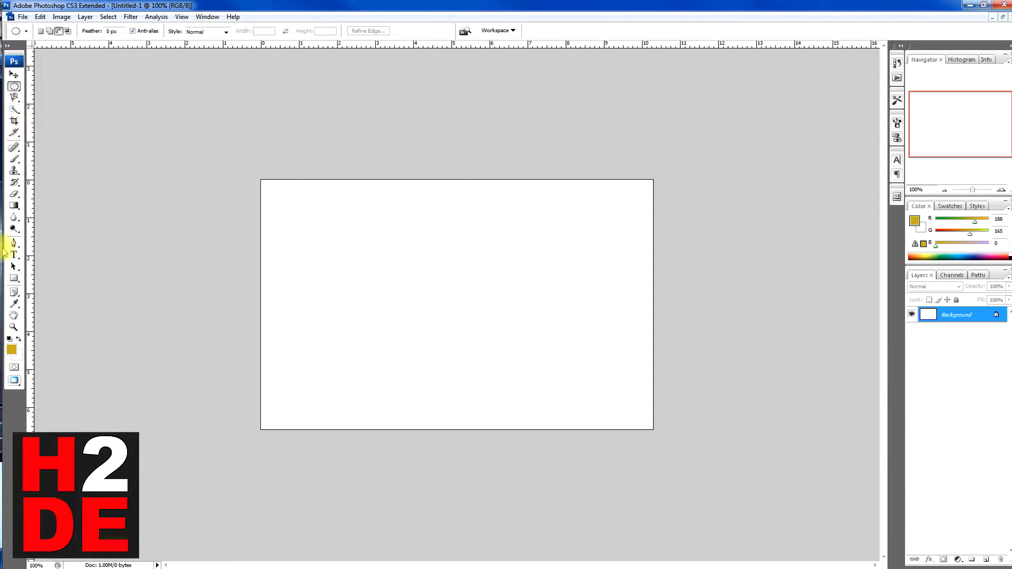
left_click_drag(15, 210, 40, 214)
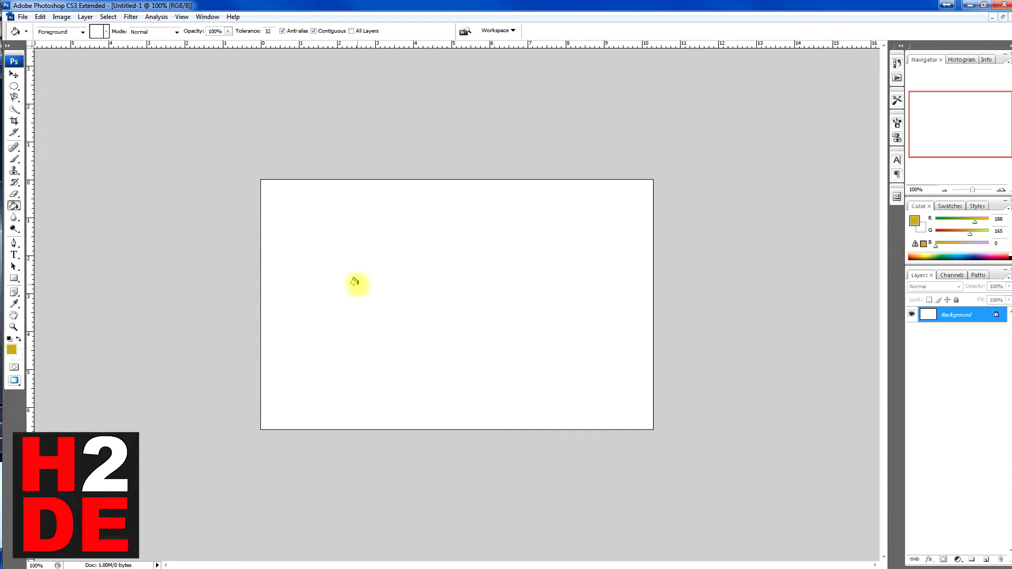
left_click(358, 285)
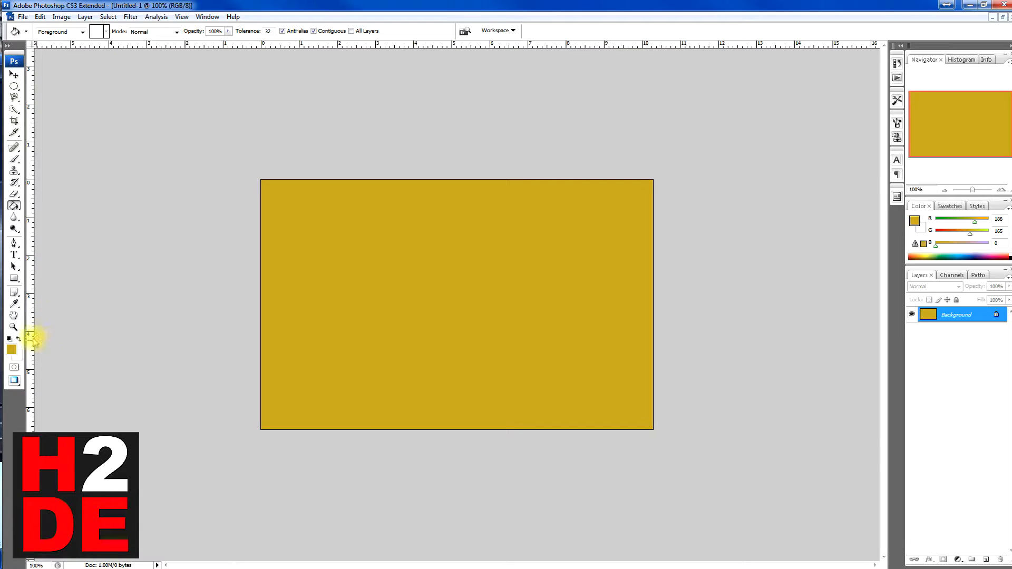
Add a new empty layer above the gold background with the default name and settings.
left_click(85, 17)
mouse_move(96, 27)
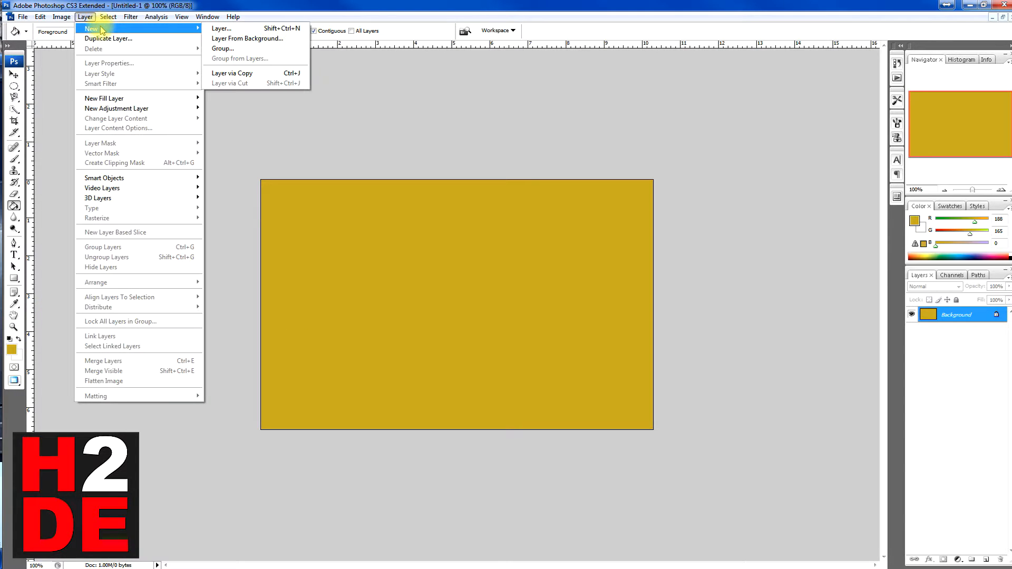
left_click(221, 30)
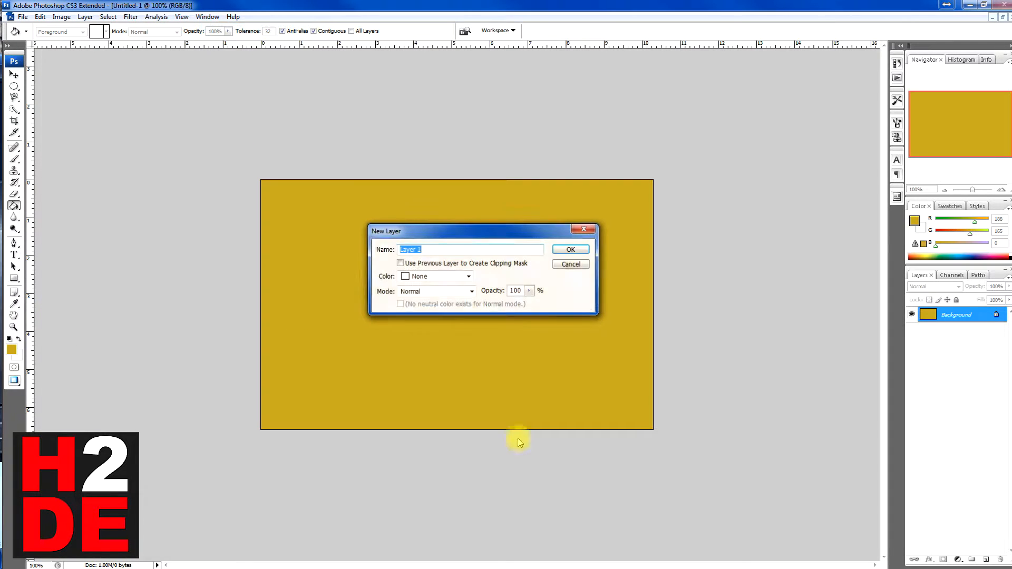
left_click(571, 250)
Draw a large circular selection near the center of the canvas with the Elliptical Marquee.
left_click(13, 86)
left_click_drag(372, 253, 591, 398)
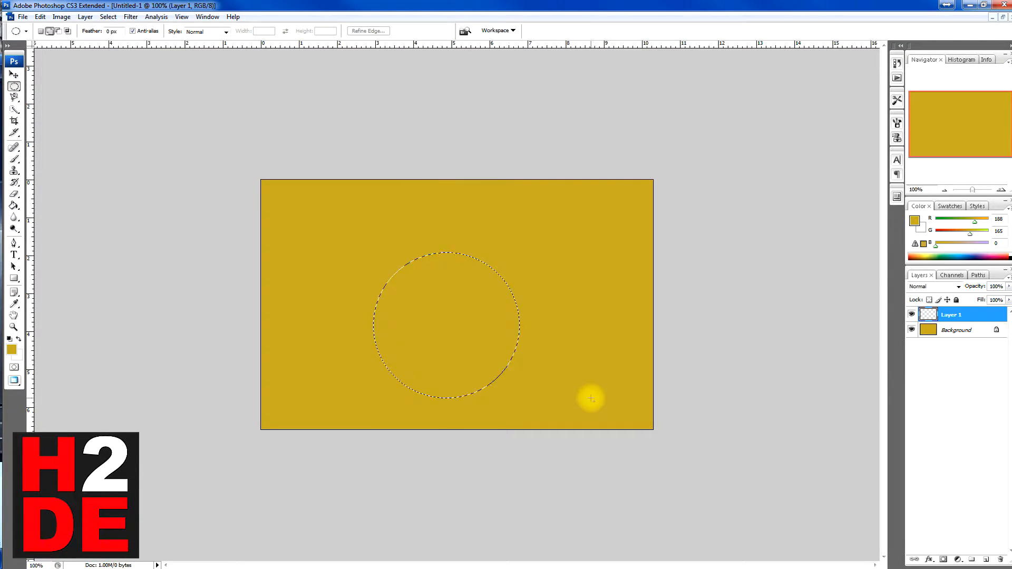
left_click(14, 75)
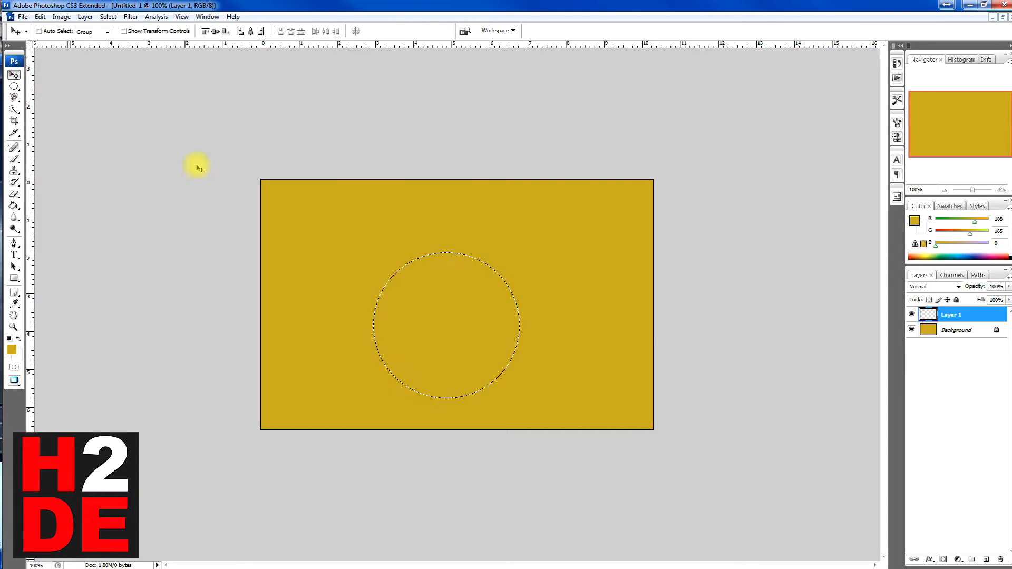
left_click(434, 300)
left_click(504, 217)
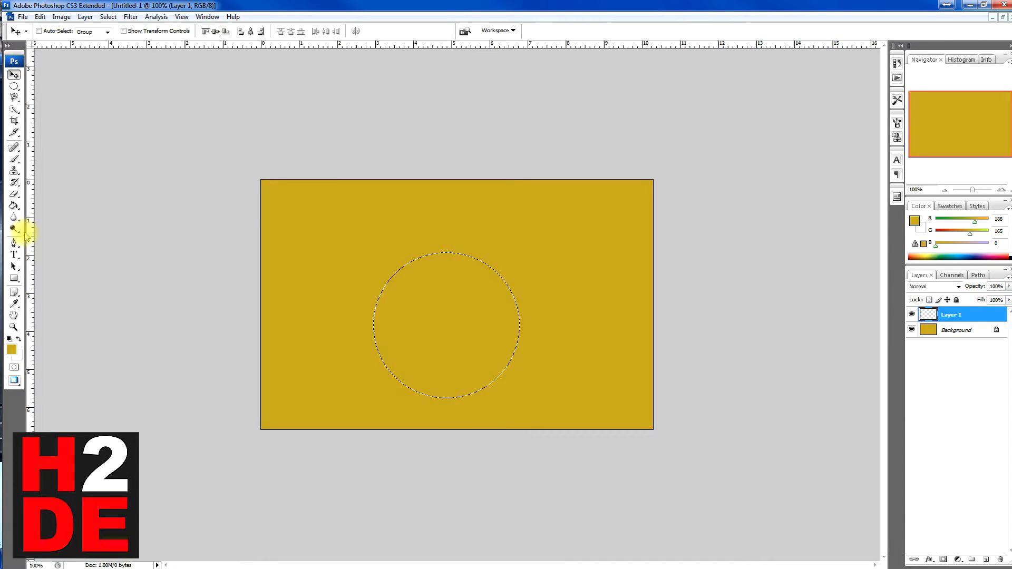
Change the foreground color to bright red and fill the circular selection with it using the Paint Bucket.
left_click(14, 206)
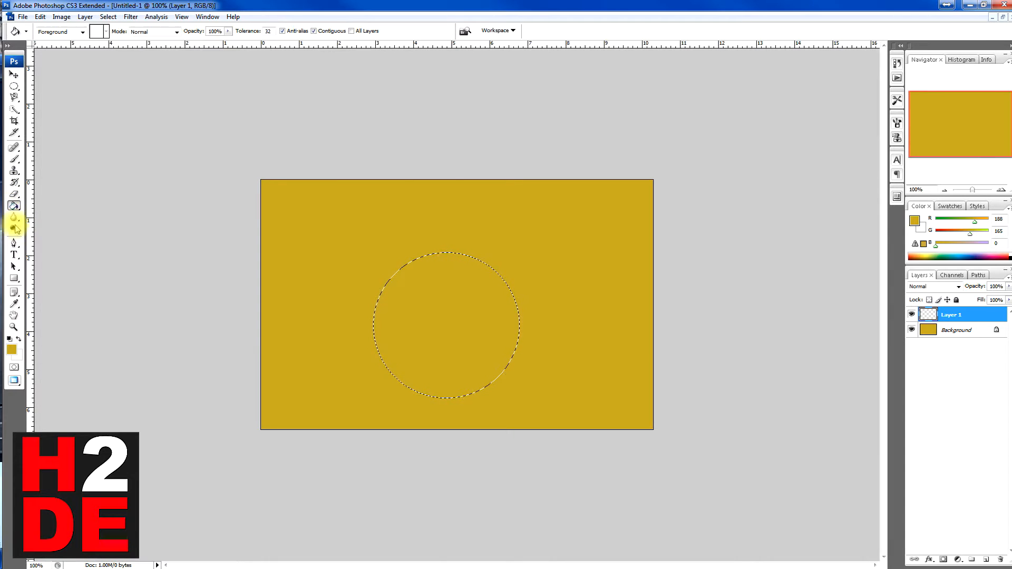
left_click(12, 347)
left_click(412, 286)
left_click(450, 338)
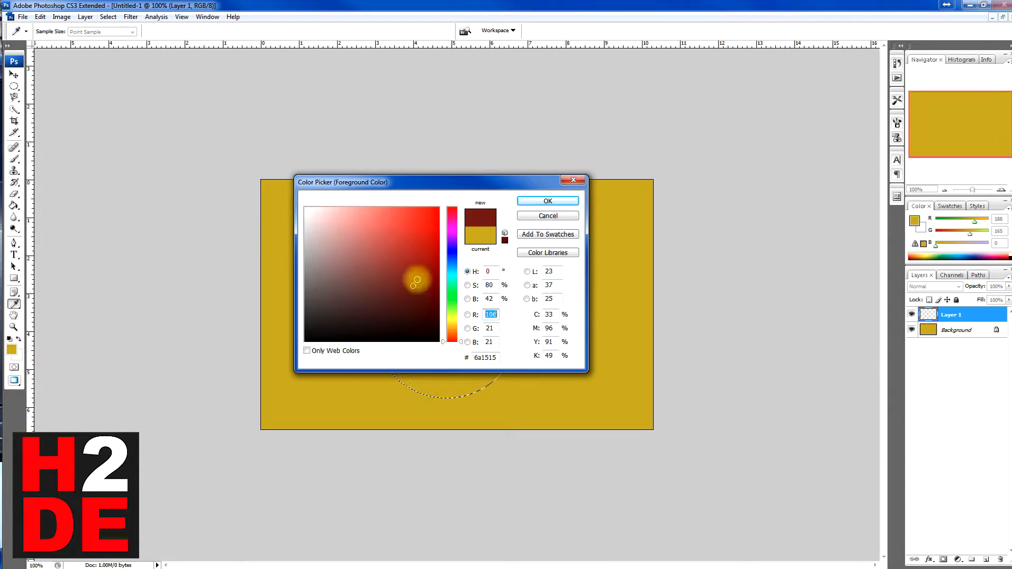
left_click(548, 201)
left_click(443, 312)
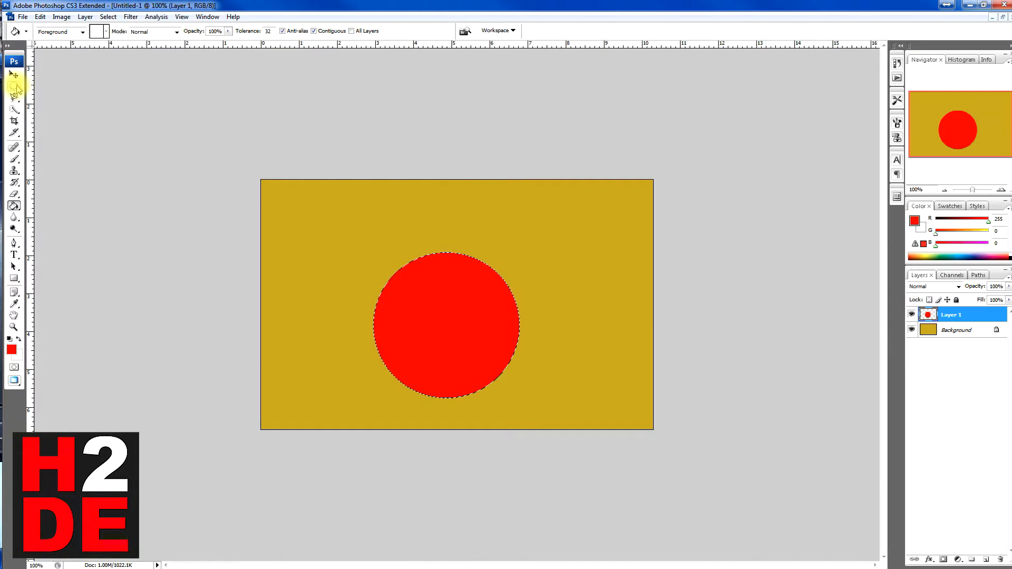
Add a wide ellipse and a small circle to the selection, up and left of the red circle, and fill them red.
left_click(14, 86)
left_click(49, 31)
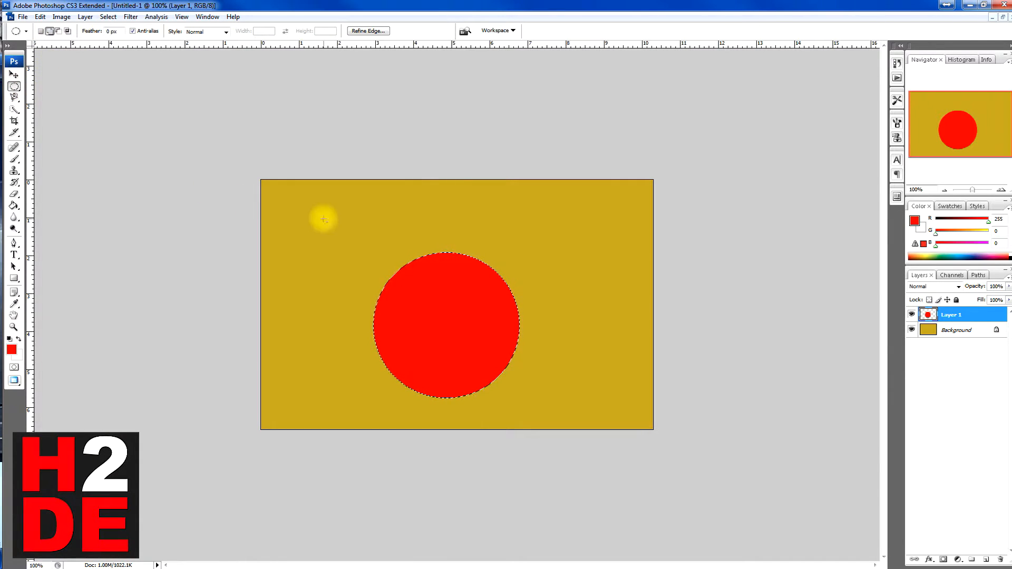
left_click_drag(340, 240, 340, 241)
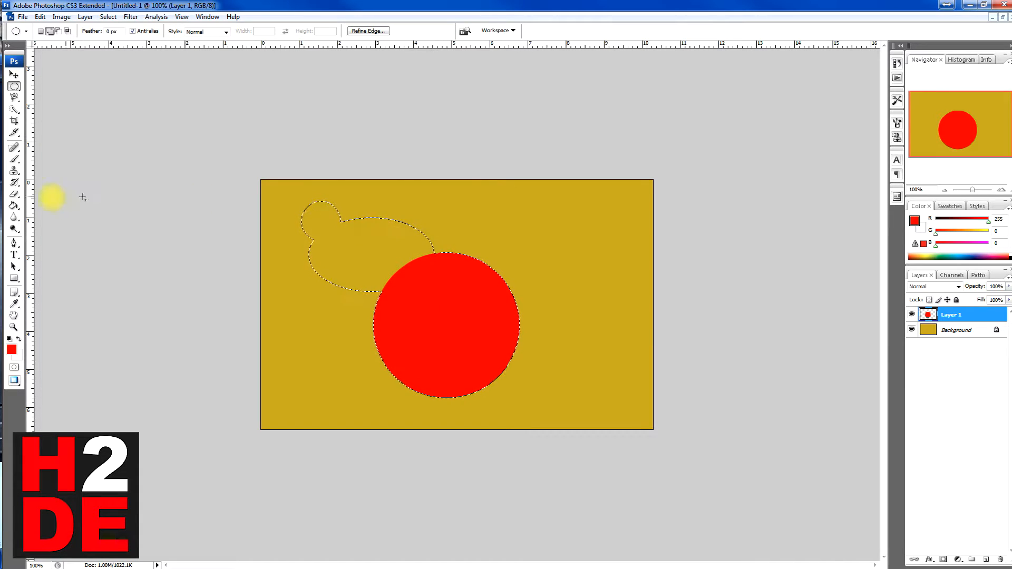
left_click(14, 206)
left_click(327, 241)
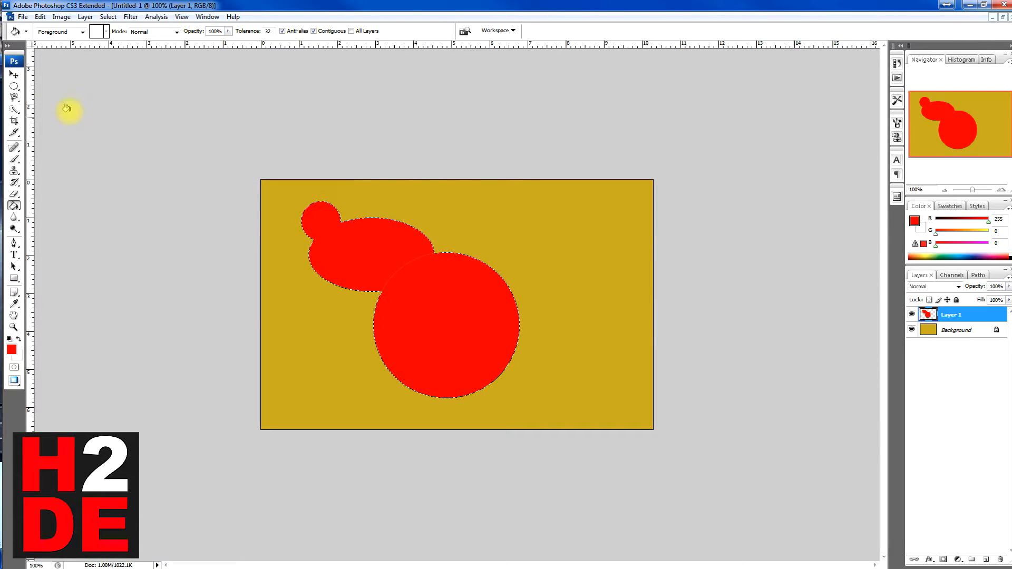
Subtract an ellipse from the selection over the right part of the large red circle.
left_click(14, 86)
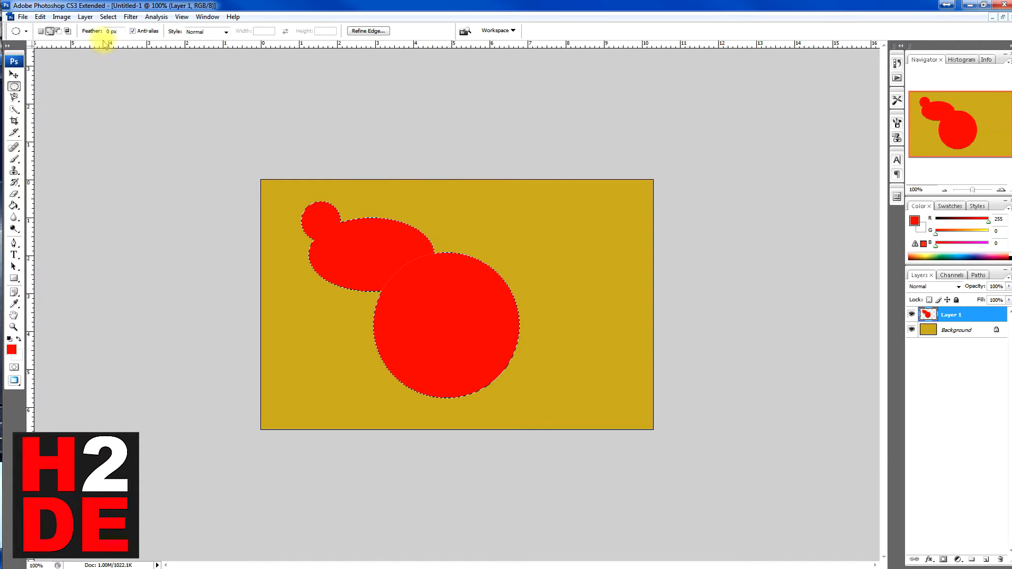
left_click(58, 30)
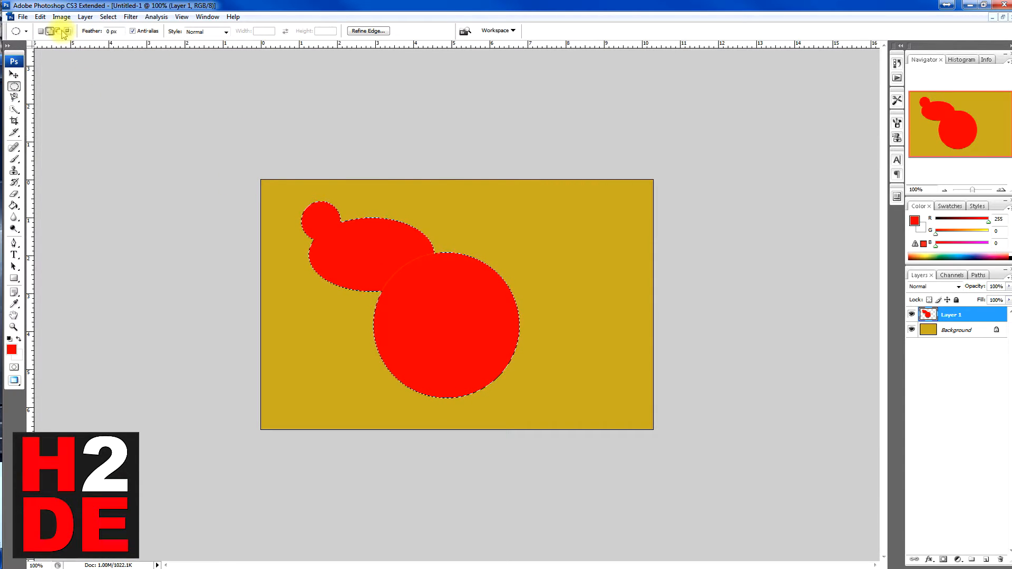
left_click_drag(576, 241, 484, 356)
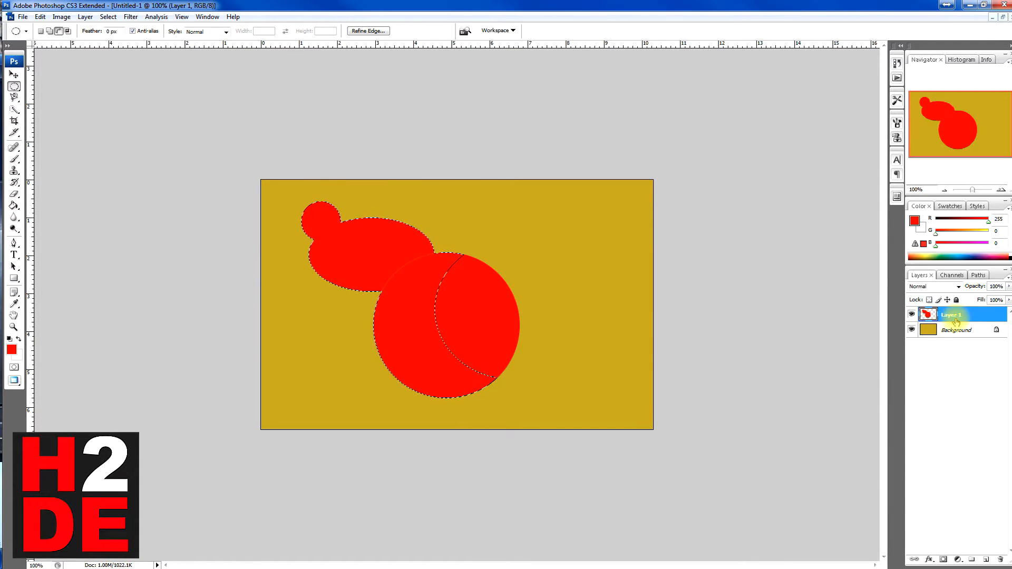
Erase the red inside the remaining selection with the Eraser, and undo the erasing.
left_click(14, 194)
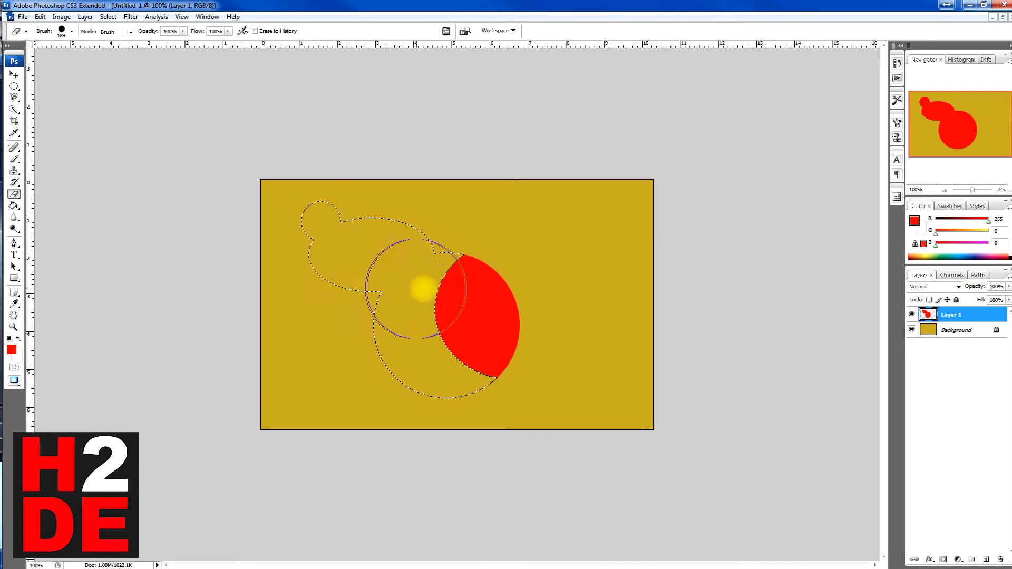
mouse_move(487, 331)
left_mouse_down()
mouse_move(516, 350)
mouse_move(481, 312)
left_mouse_up()
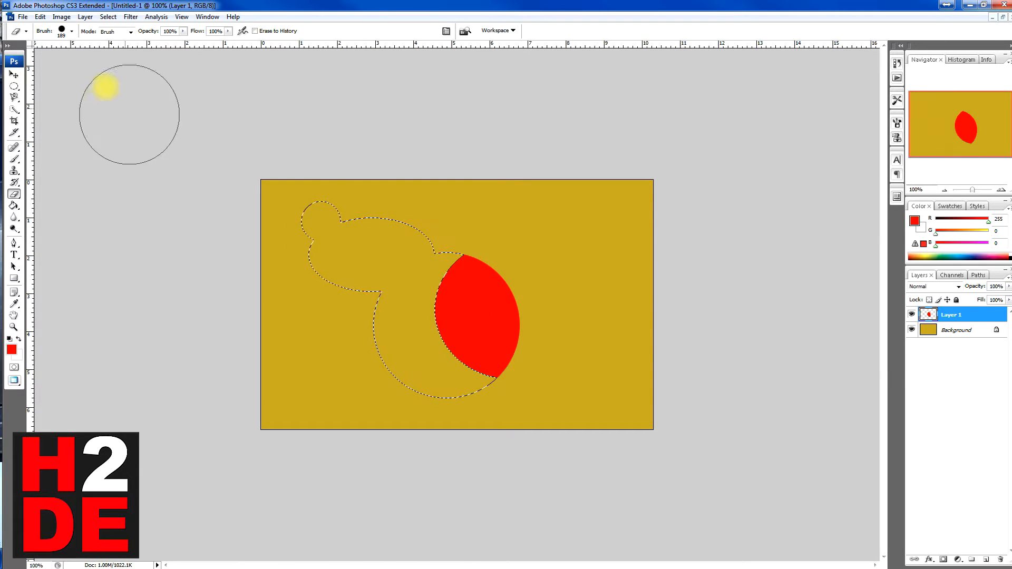
left_click(40, 16)
left_click(66, 36)
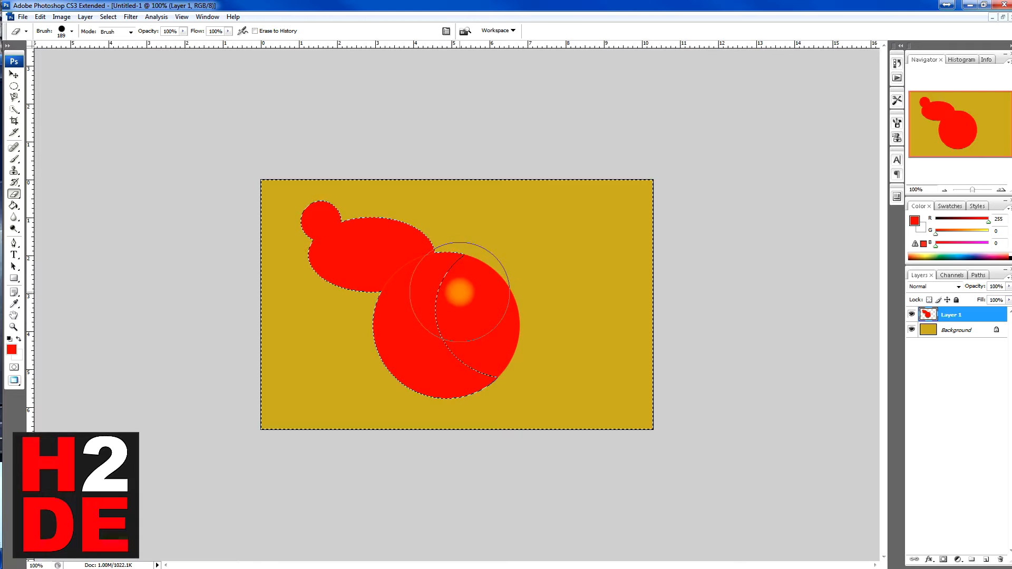
Invert the selection and erase the right part of the large circle so that a crescent remains.
left_click(482, 280)
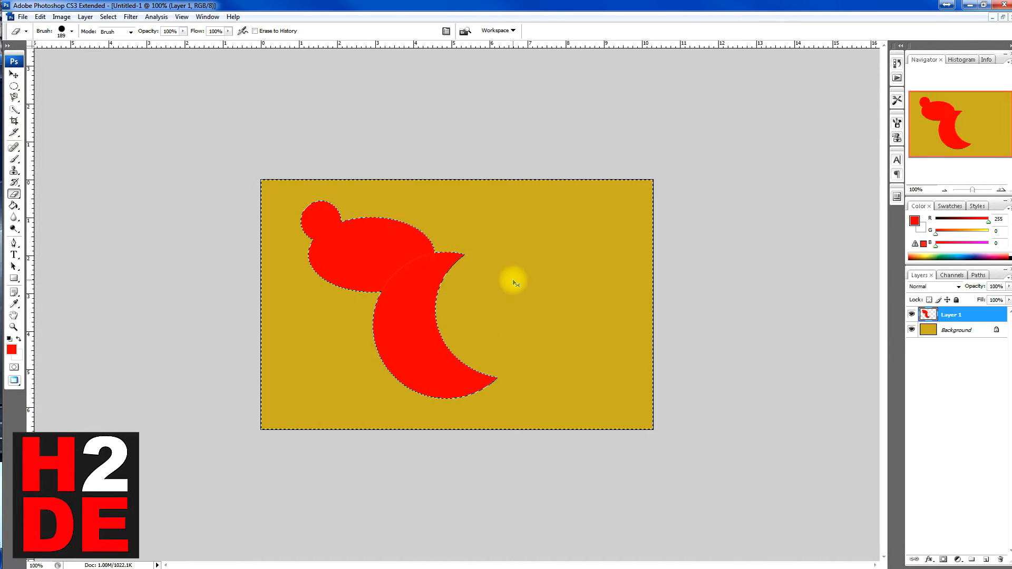
left_click(14, 75)
left_click(346, 247)
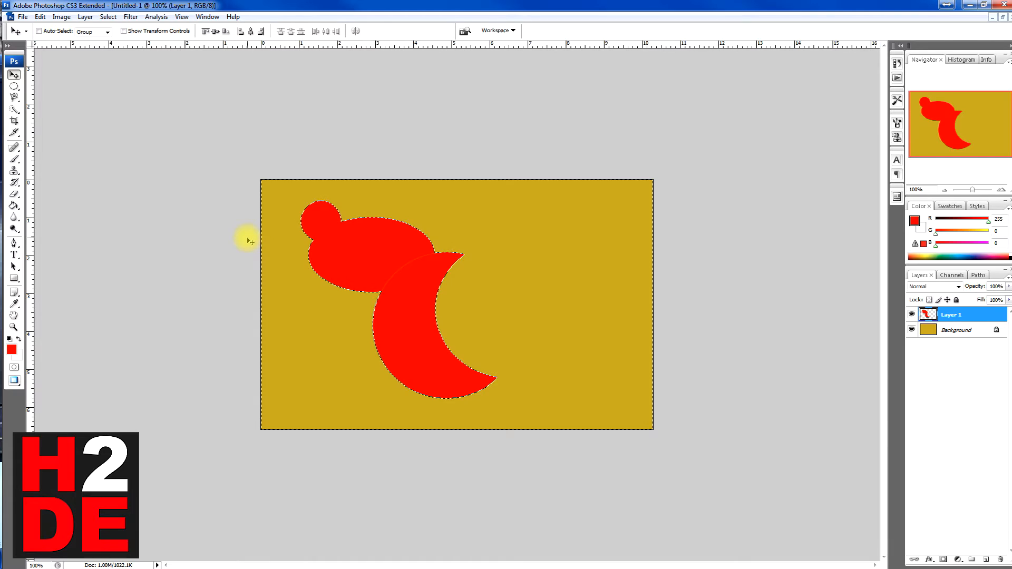
Clear the current selection and place a Single Row Marquee selection across the middle of the crescent.
left_click(15, 87)
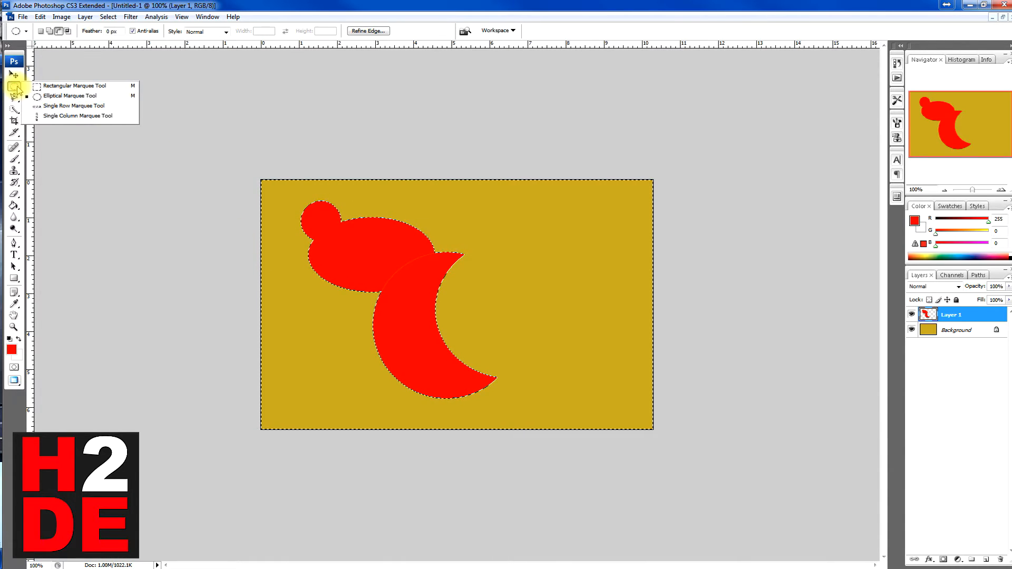
left_click(63, 106)
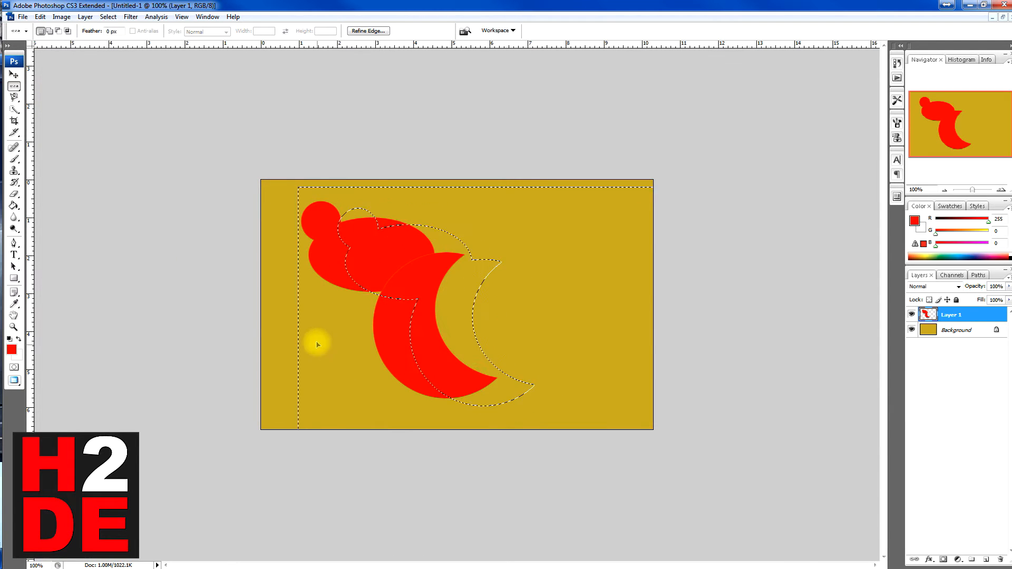
right_click(312, 309)
left_click(321, 317)
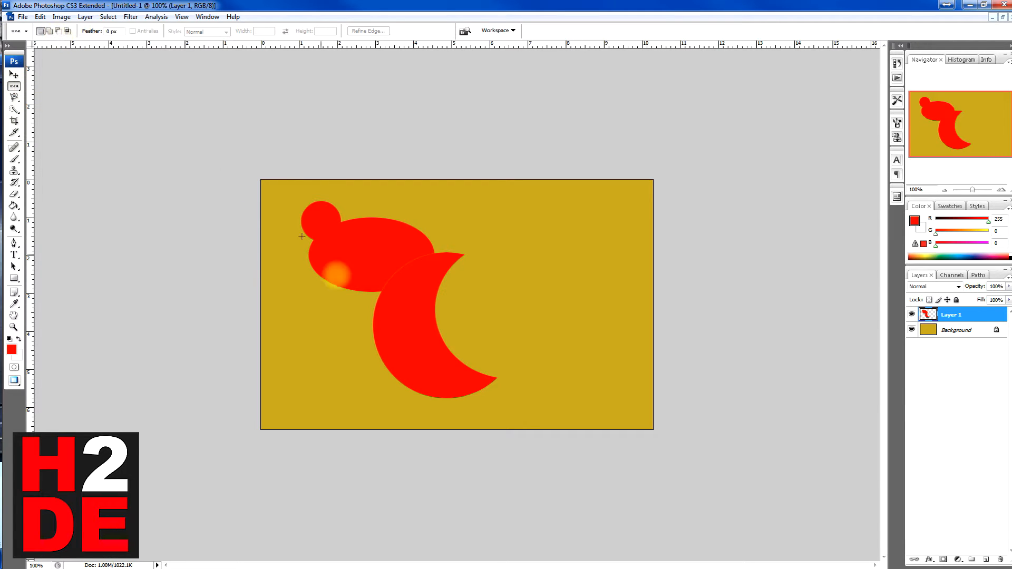
left_click_drag(454, 364, 488, 328)
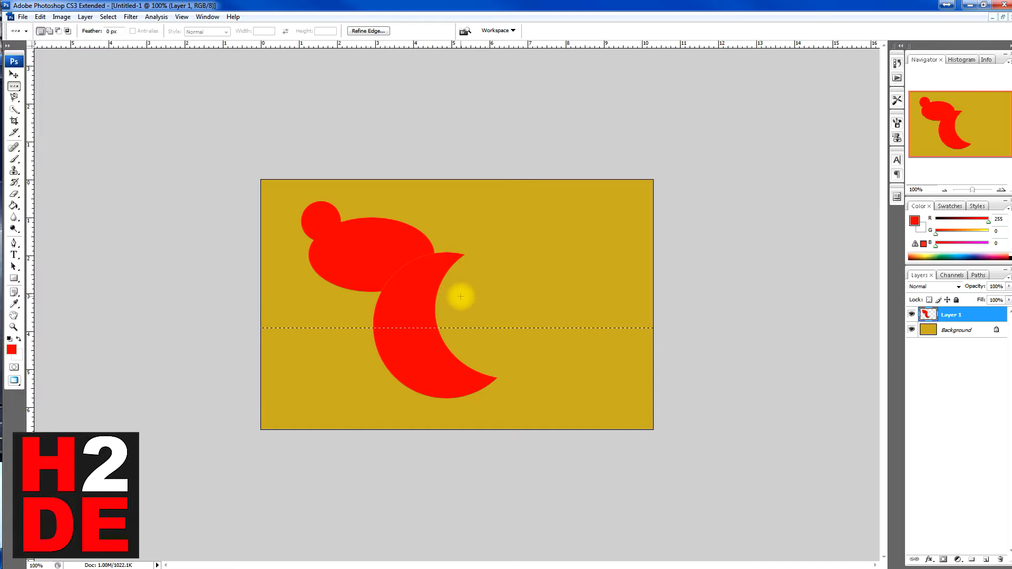
left_click(27, 32)
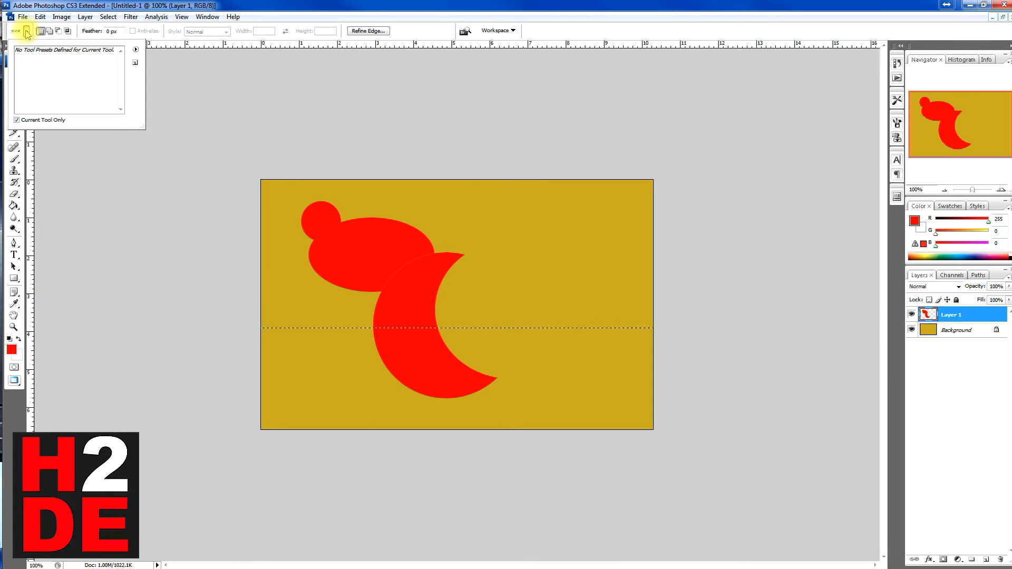
left_click(148, 29)
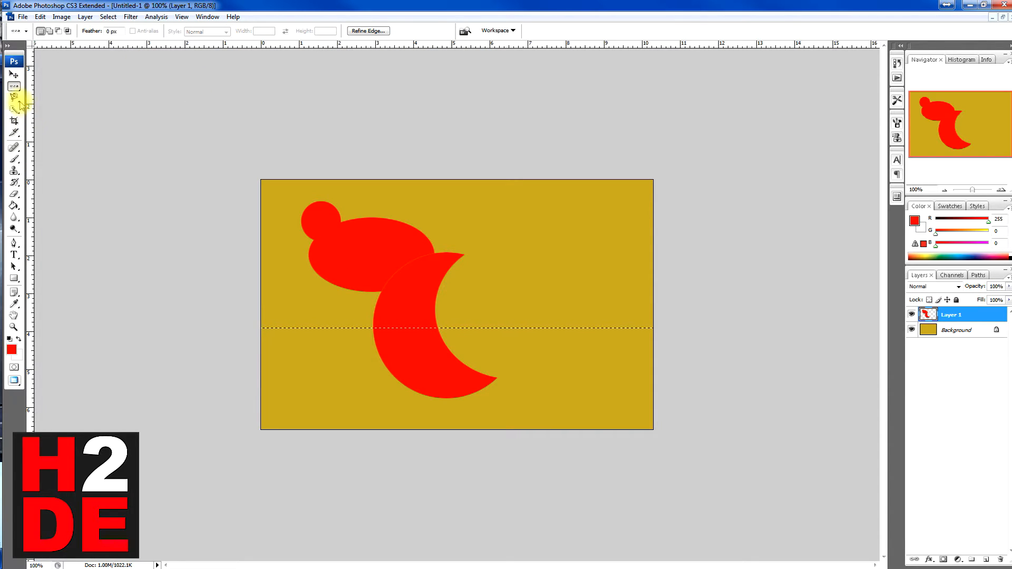
Place a Single Column Marquee selection along the left edge of the small red circle.
left_click(14, 87)
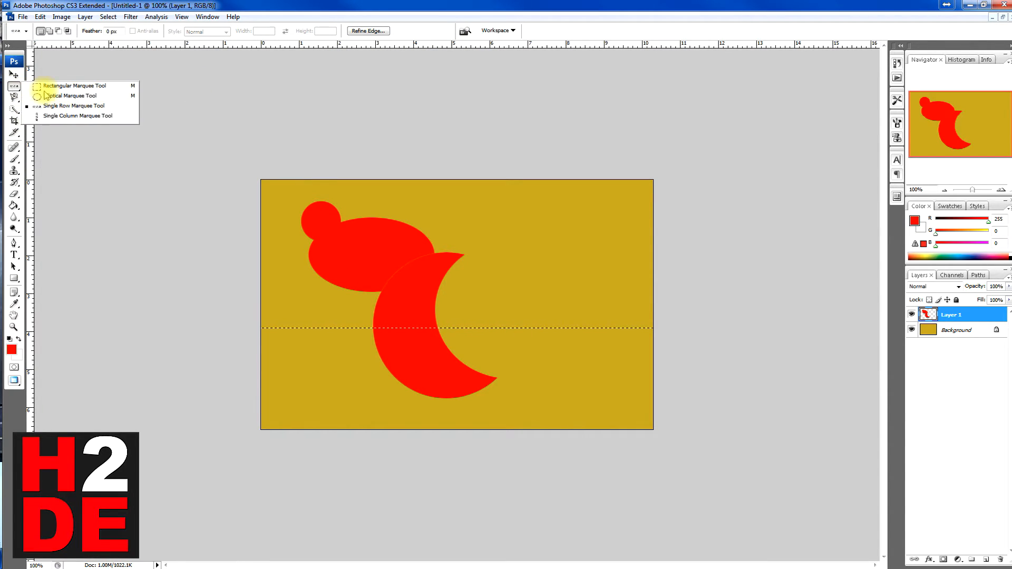
left_click(49, 117)
left_click(420, 230)
left_click_drag(420, 229, 304, 302)
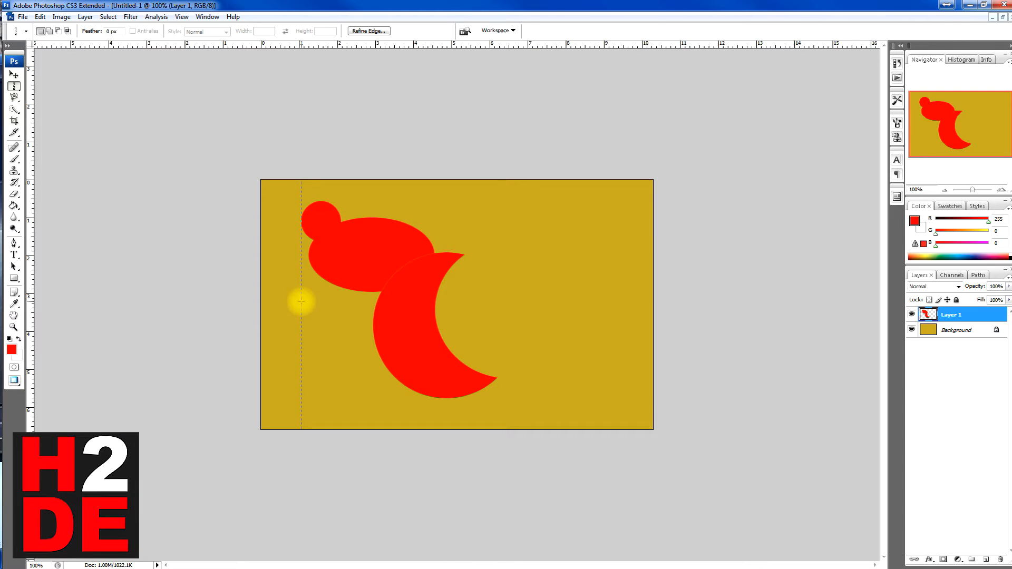
Paint red segments inside the single-column selection with the Brush, and deselect using the Rectangular Marquee tool.
left_click(14, 194)
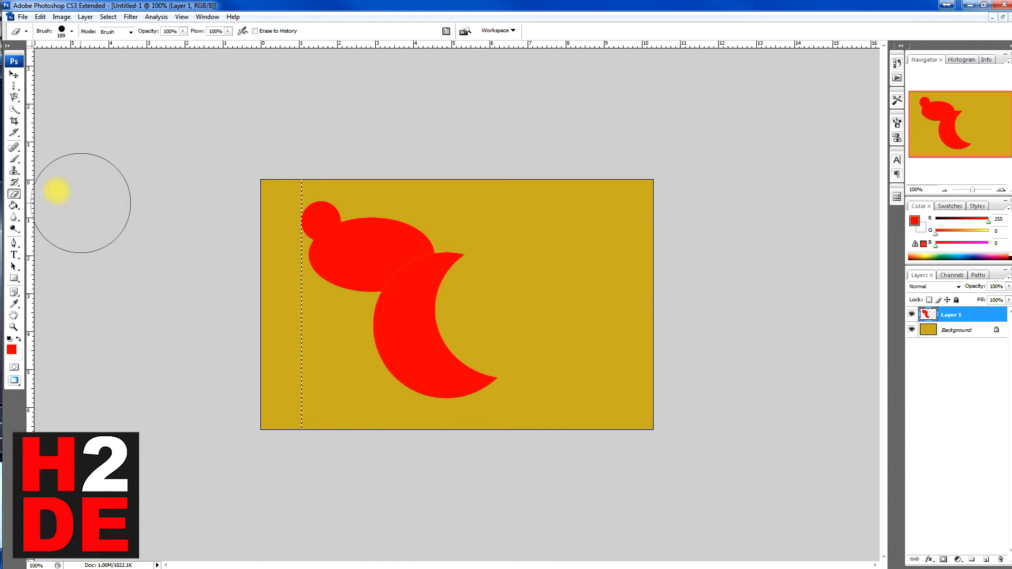
left_click(14, 159)
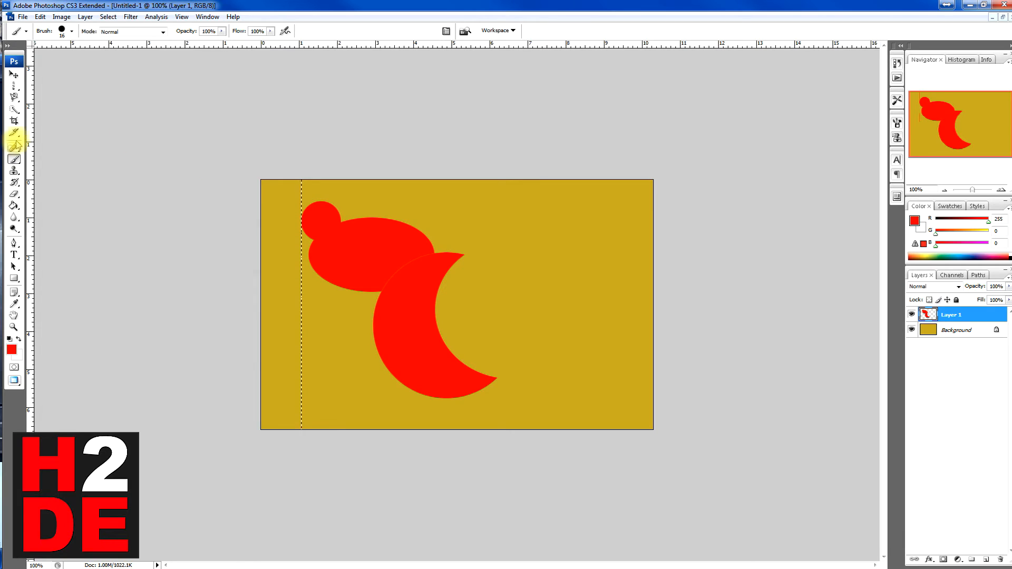
left_click(14, 86)
left_click(361, 336)
right_click(337, 343)
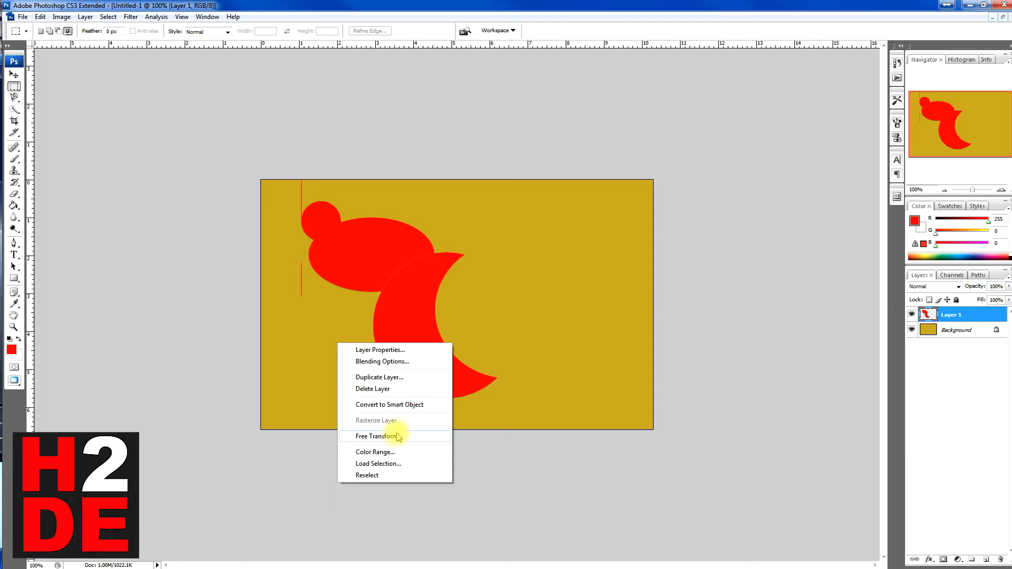
left_click(319, 361)
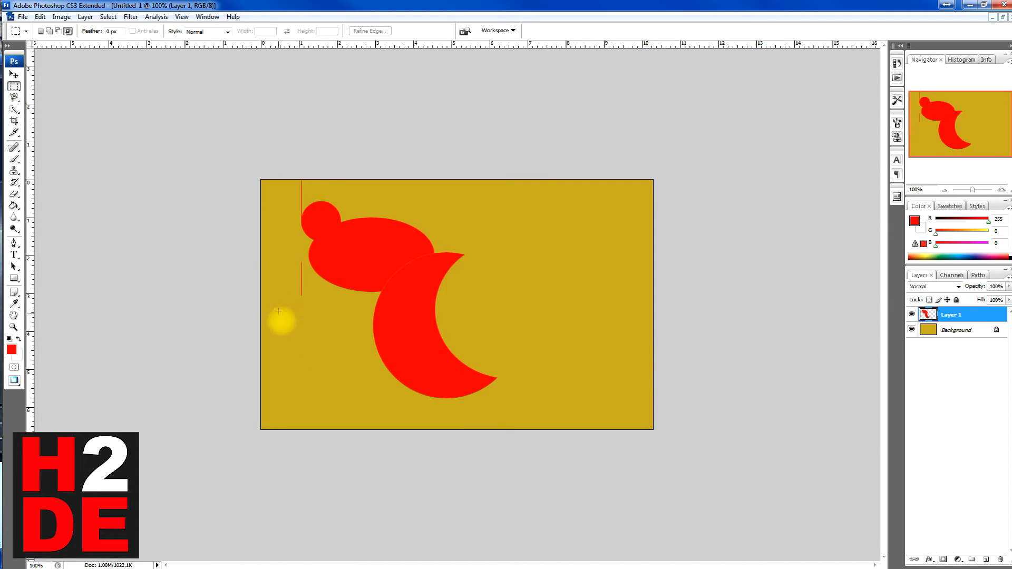
Draw a wide rectangular selection across the lower canvas, erase the crescent's lower part inside it, and deselect.
left_click_drag(286, 331, 644, 412)
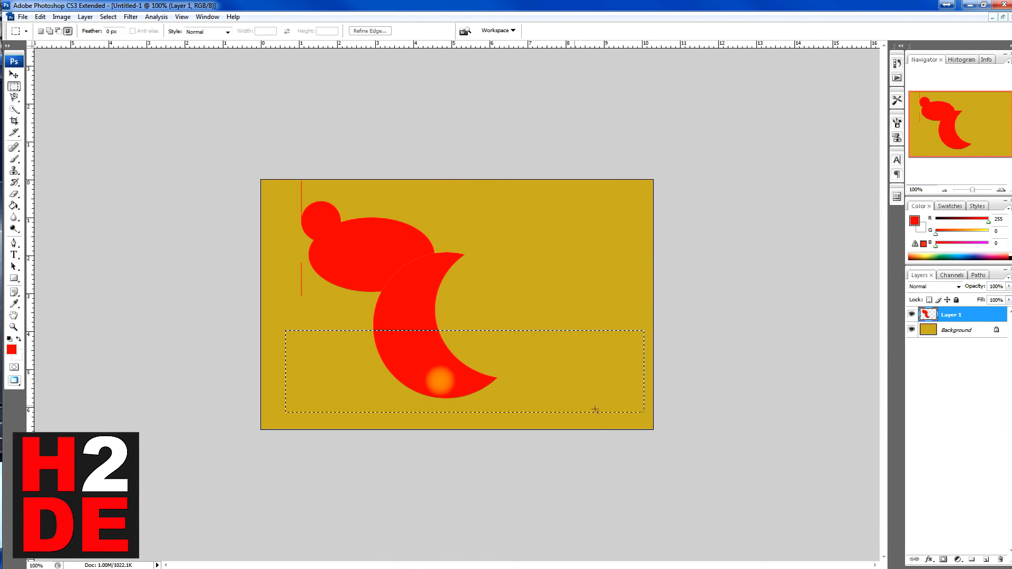
left_click(14, 194)
mouse_move(411, 348)
left_mouse_down()
mouse_move(463, 362)
mouse_move(388, 362)
mouse_move(478, 361)
left_mouse_up()
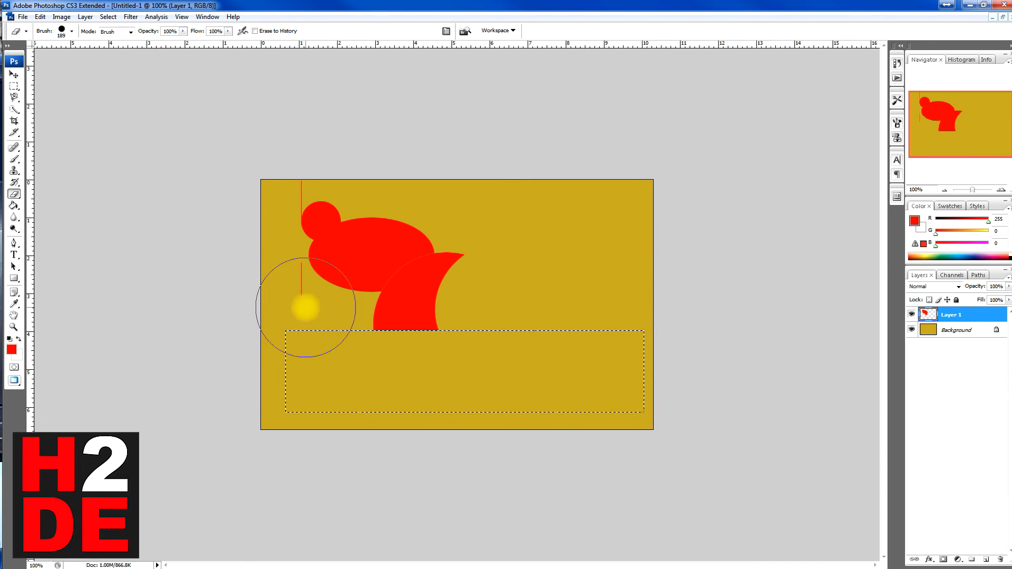
left_click(14, 75)
right_click(363, 237)
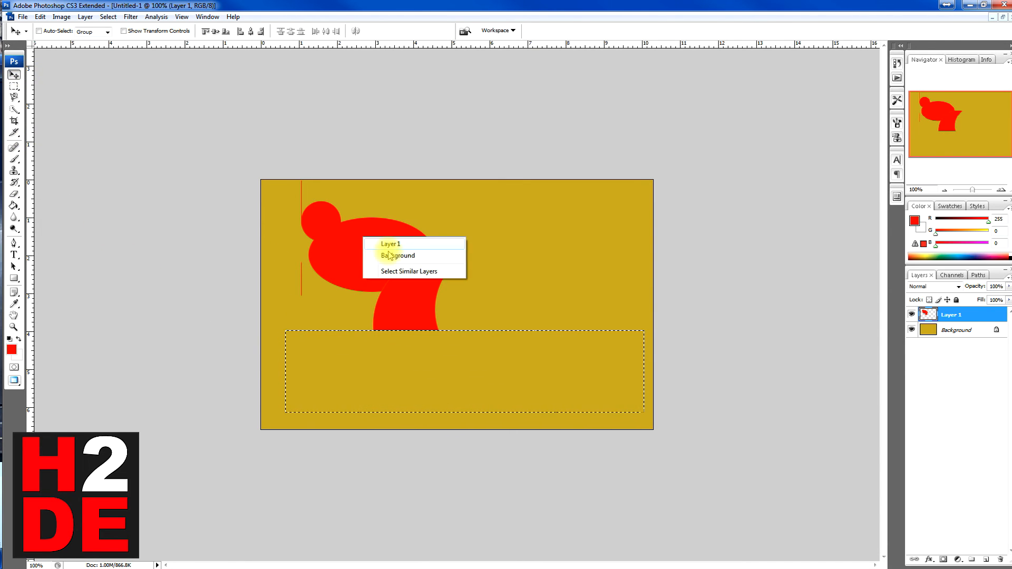
left_click(384, 270)
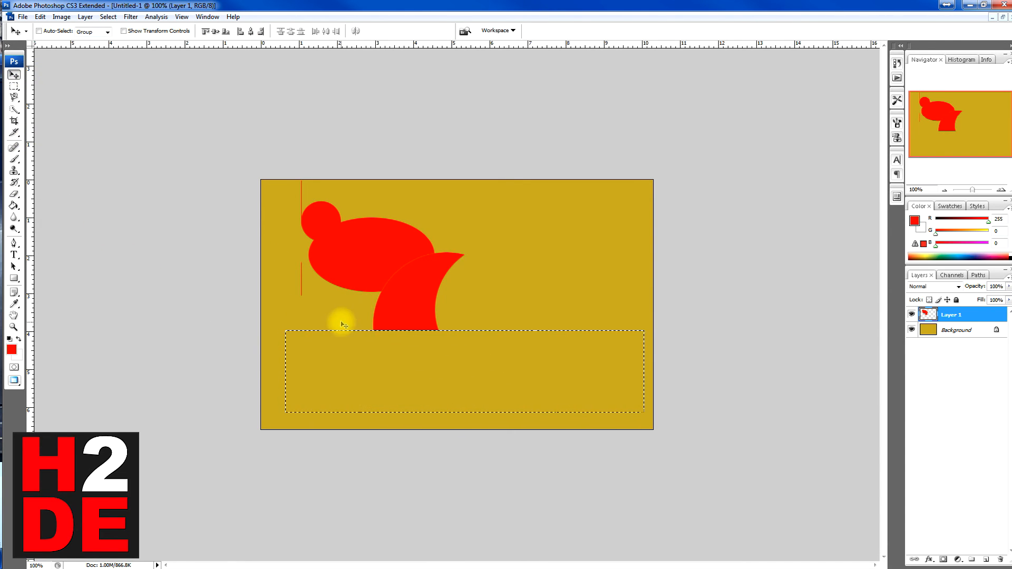
left_click(14, 86)
right_click(323, 289)
left_click(326, 285)
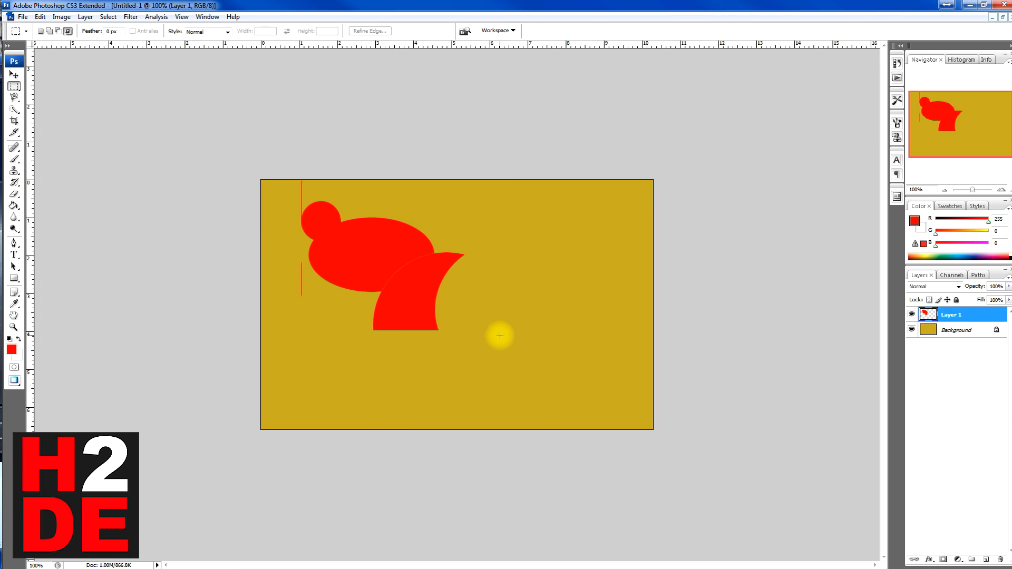
Delete the remaining red shapes with two rectangular selections, one over the main shapes and one over the upper-left corner.
left_click_drag(494, 214, 277, 359)
key("Delete")
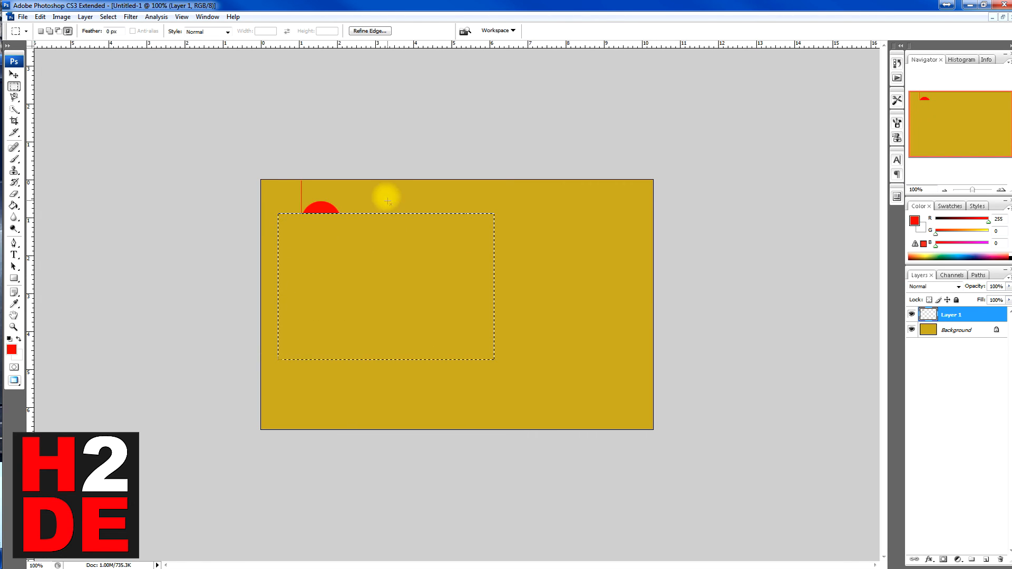
key("ctrl+d")
left_click_drag(405, 287, 269, 175)
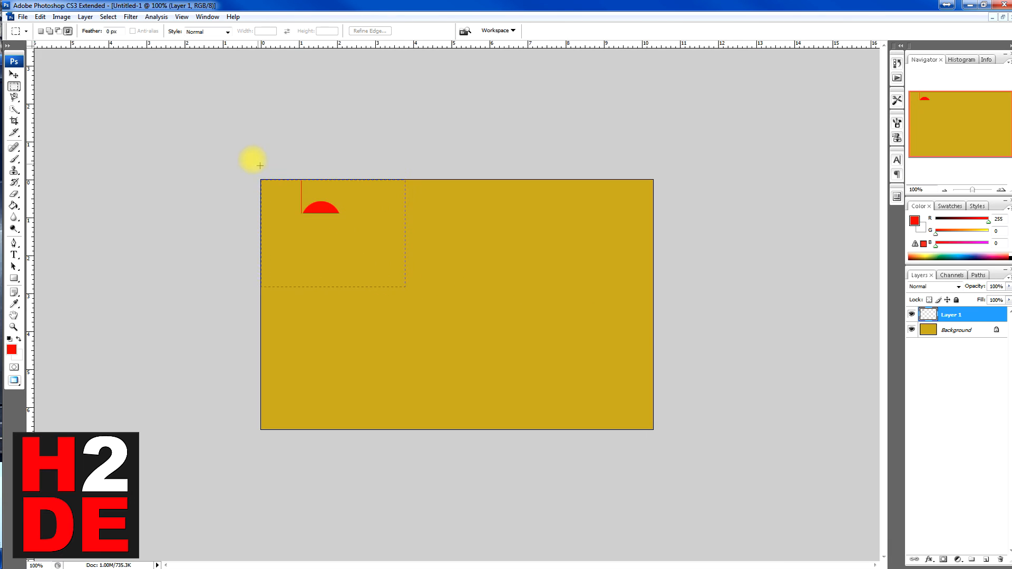
key("Delete")
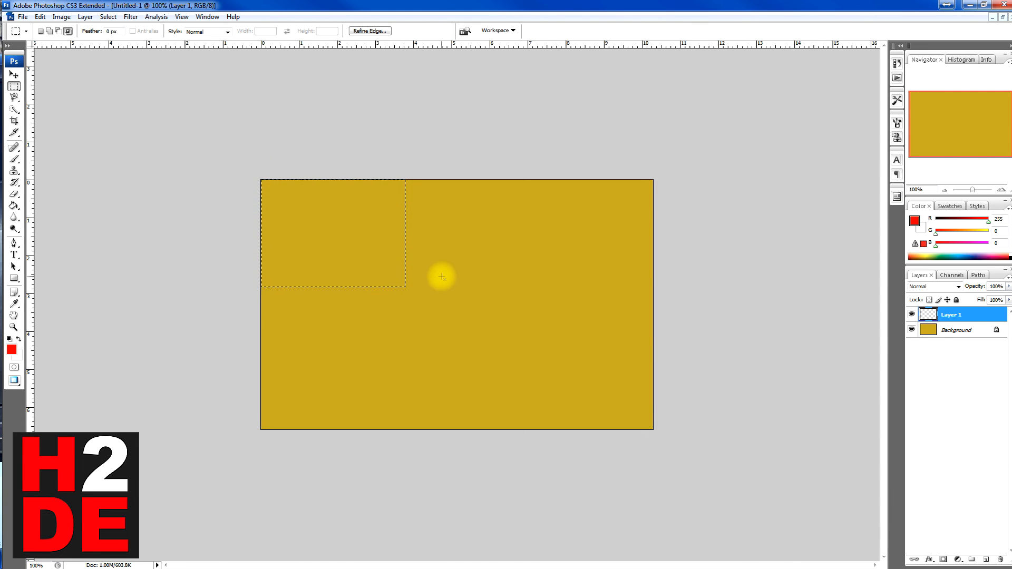